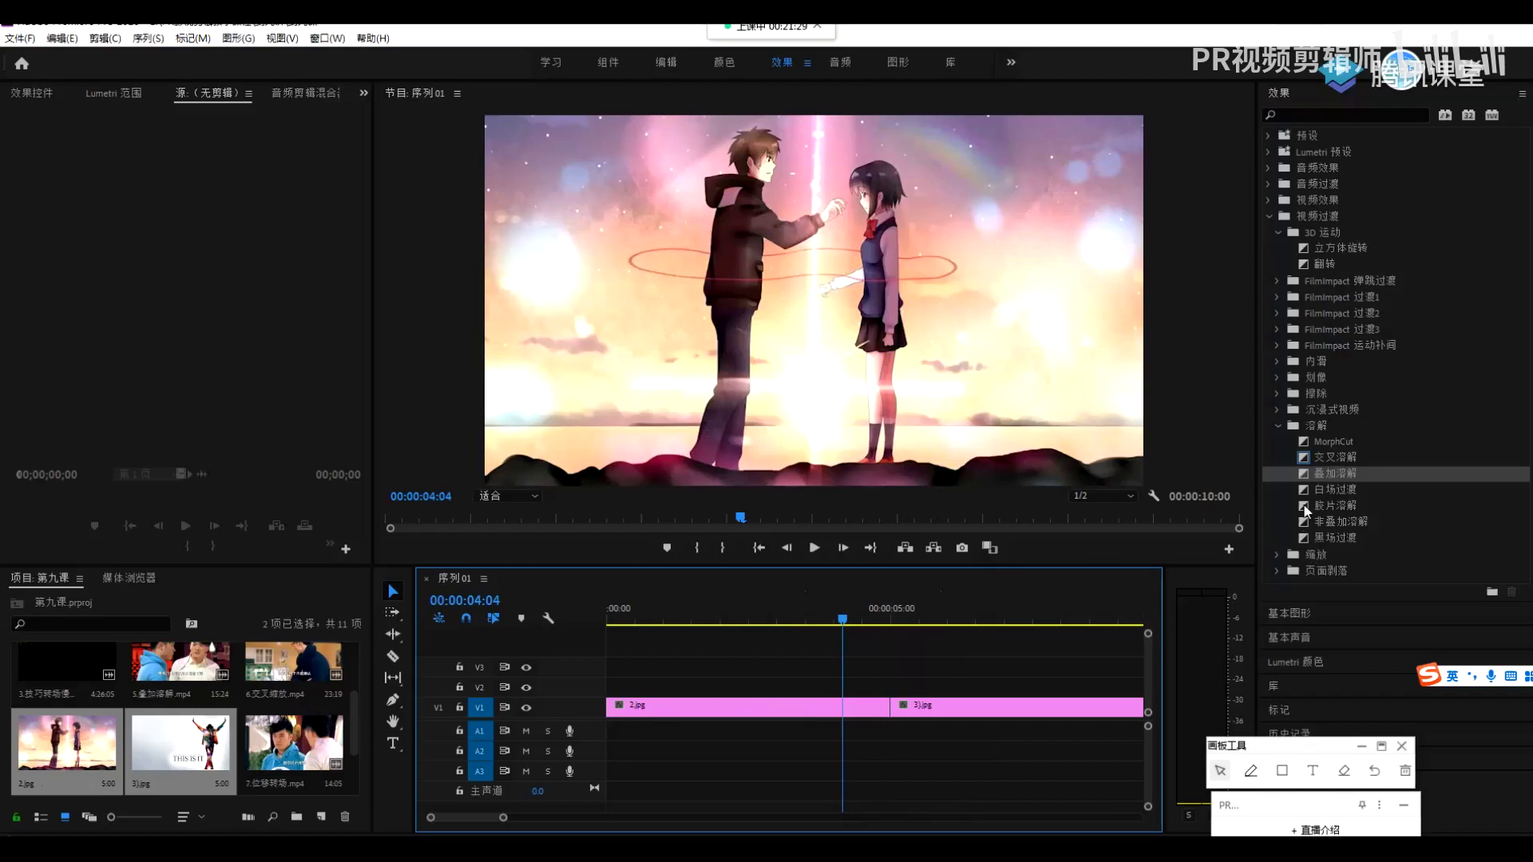
Try the 白场过渡 transition at the cut between 2.jpg and 3).jpg by playing it, and remove it
{"action": "left_click_drag", "start_coordinate": [892, 702], "coordinate": [891, 705]}
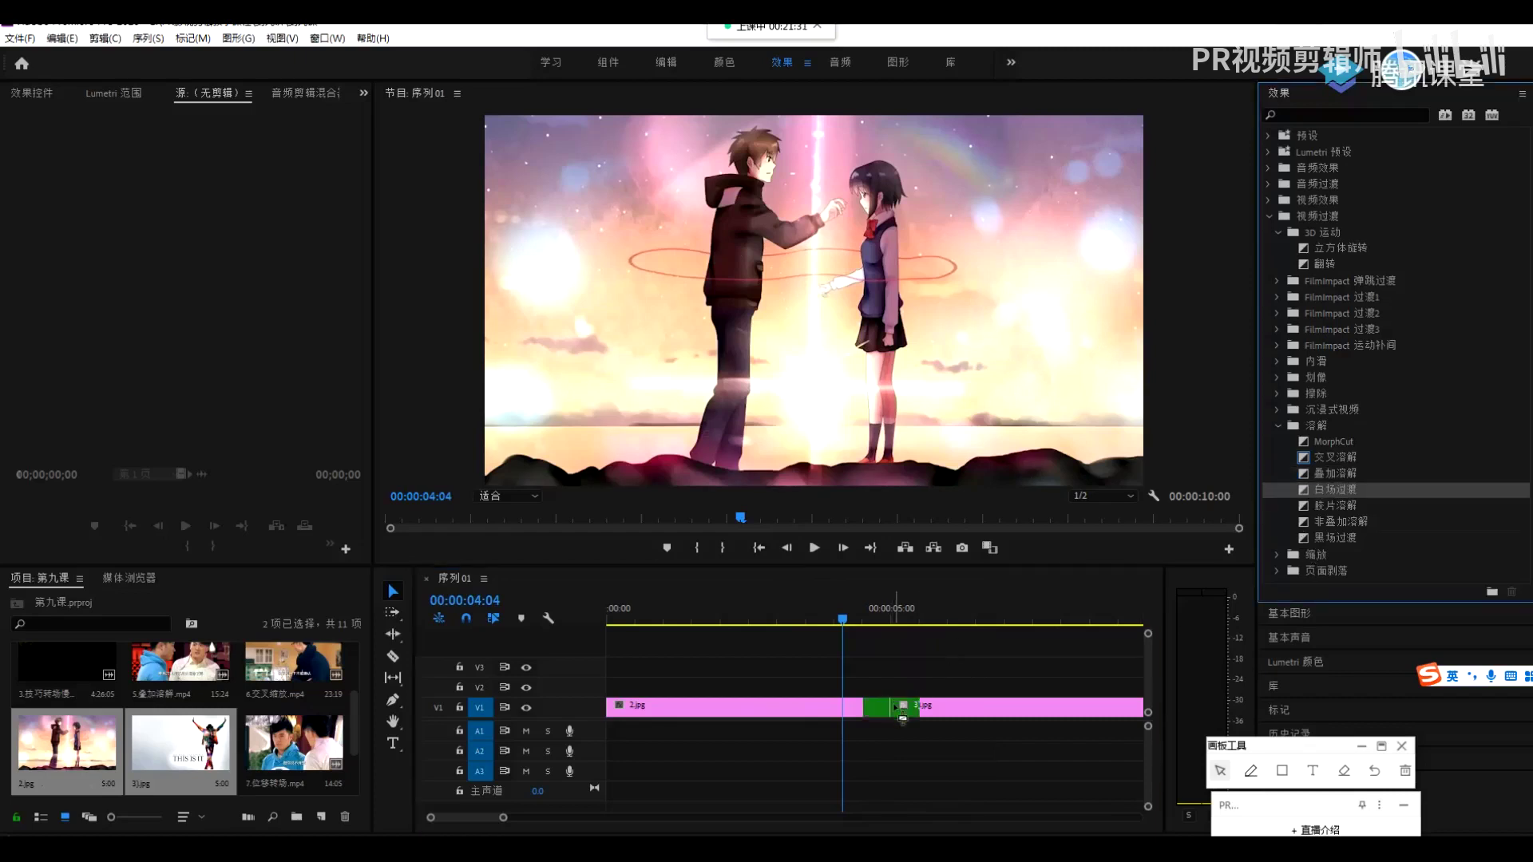
{"action": "key", "text": "Down"}
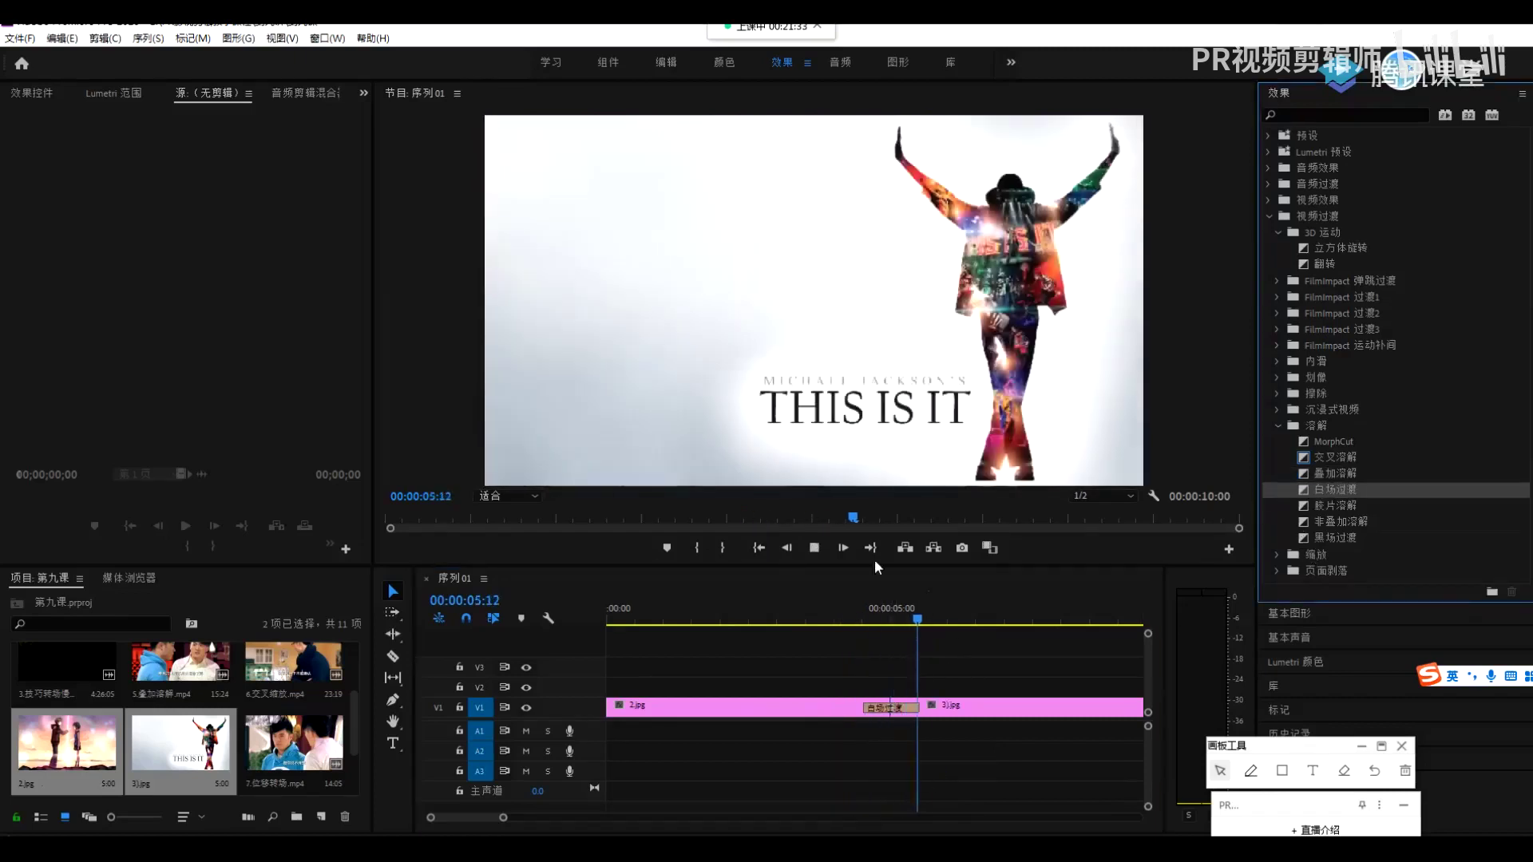
{"action": "left_click", "coordinate": [894, 708]}
{"action": "key", "text": "Delete"}
Try the 胶片溶解 transition at the cut between the two images by playing it, and remove it
{"action": "left_click", "coordinate": [1331, 512]}
{"action": "left_click_drag", "start_coordinate": [1331, 512], "coordinate": [910, 708]}
{"action": "key", "text": "space"}
{"action": "left_click", "coordinate": [852, 621]}
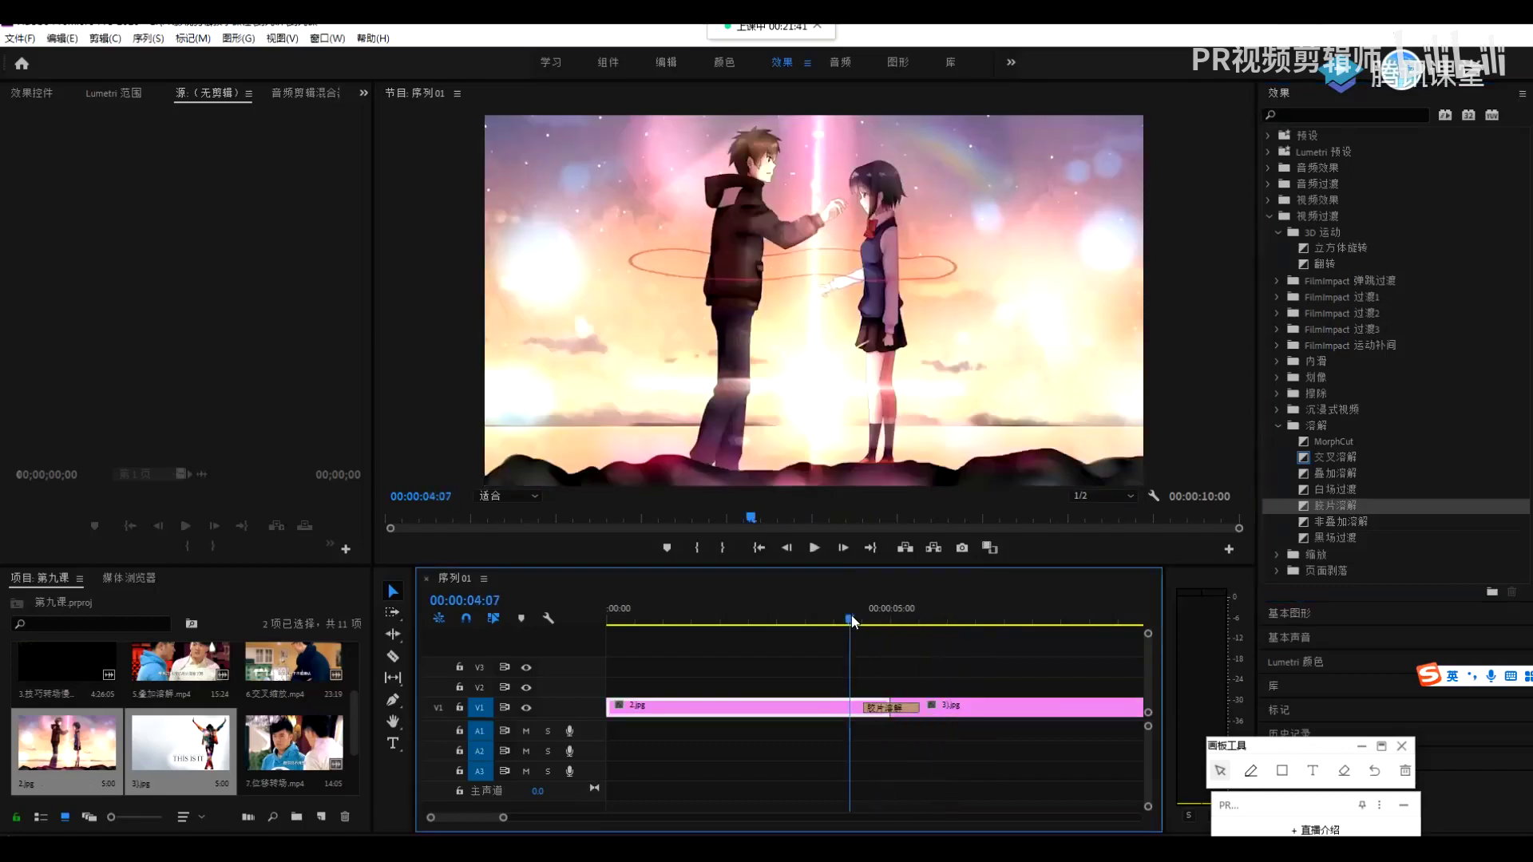
{"action": "left_click", "coordinate": [898, 711]}
{"action": "key", "text": "Delete"}
Try the 非叠加溶解 transition at the cut between the two images by playing it, and remove it
{"action": "left_click_drag", "start_coordinate": [1357, 523], "coordinate": [890, 709]}
{"action": "key", "text": "space"}
{"action": "left_click", "coordinate": [856, 614]}
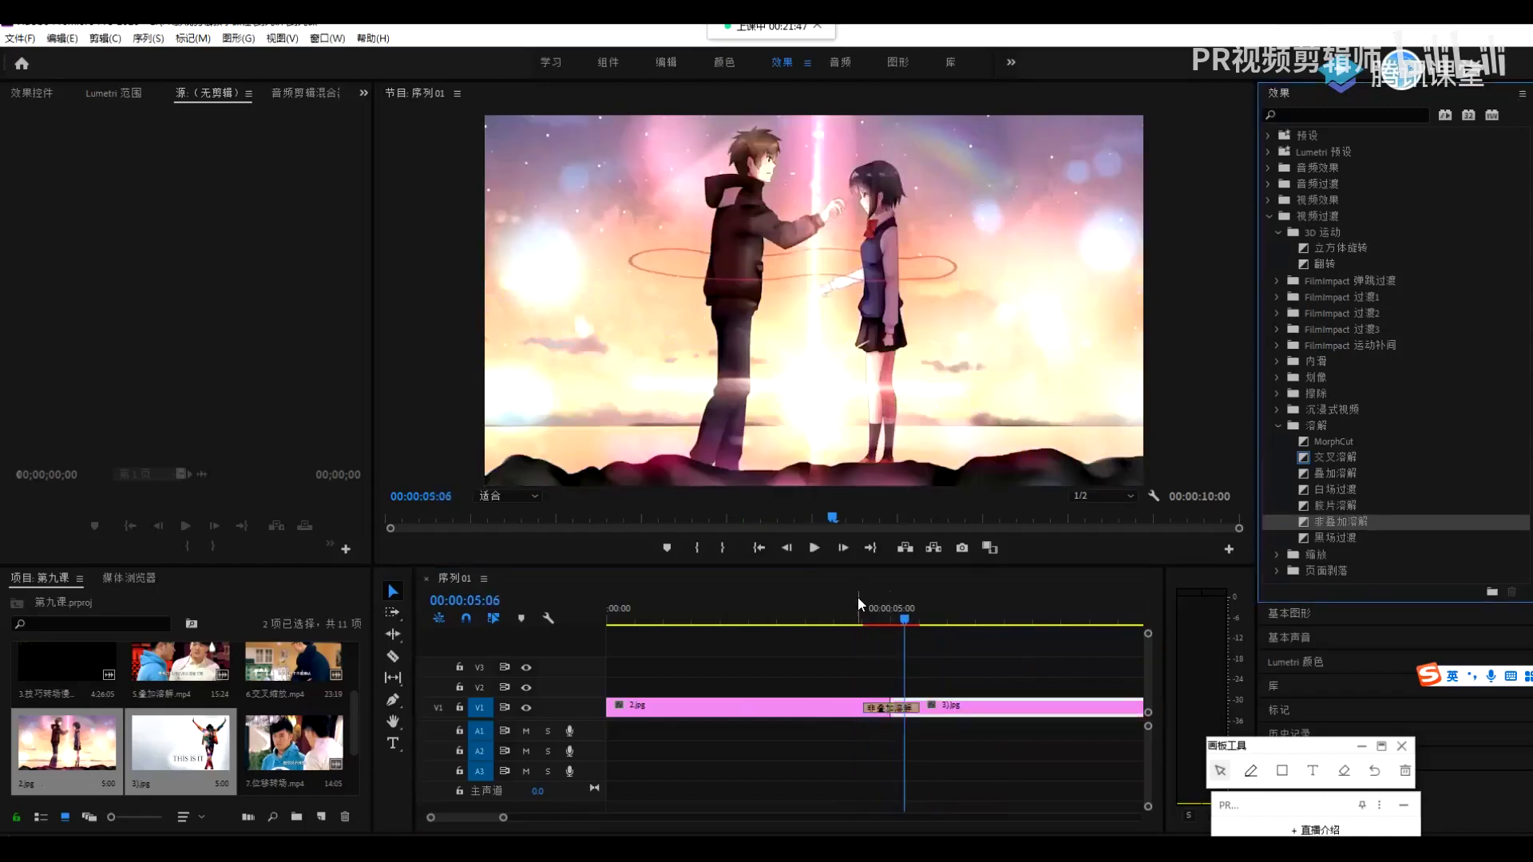
{"action": "left_click", "coordinate": [898, 710]}
{"action": "key", "text": "Delete"}
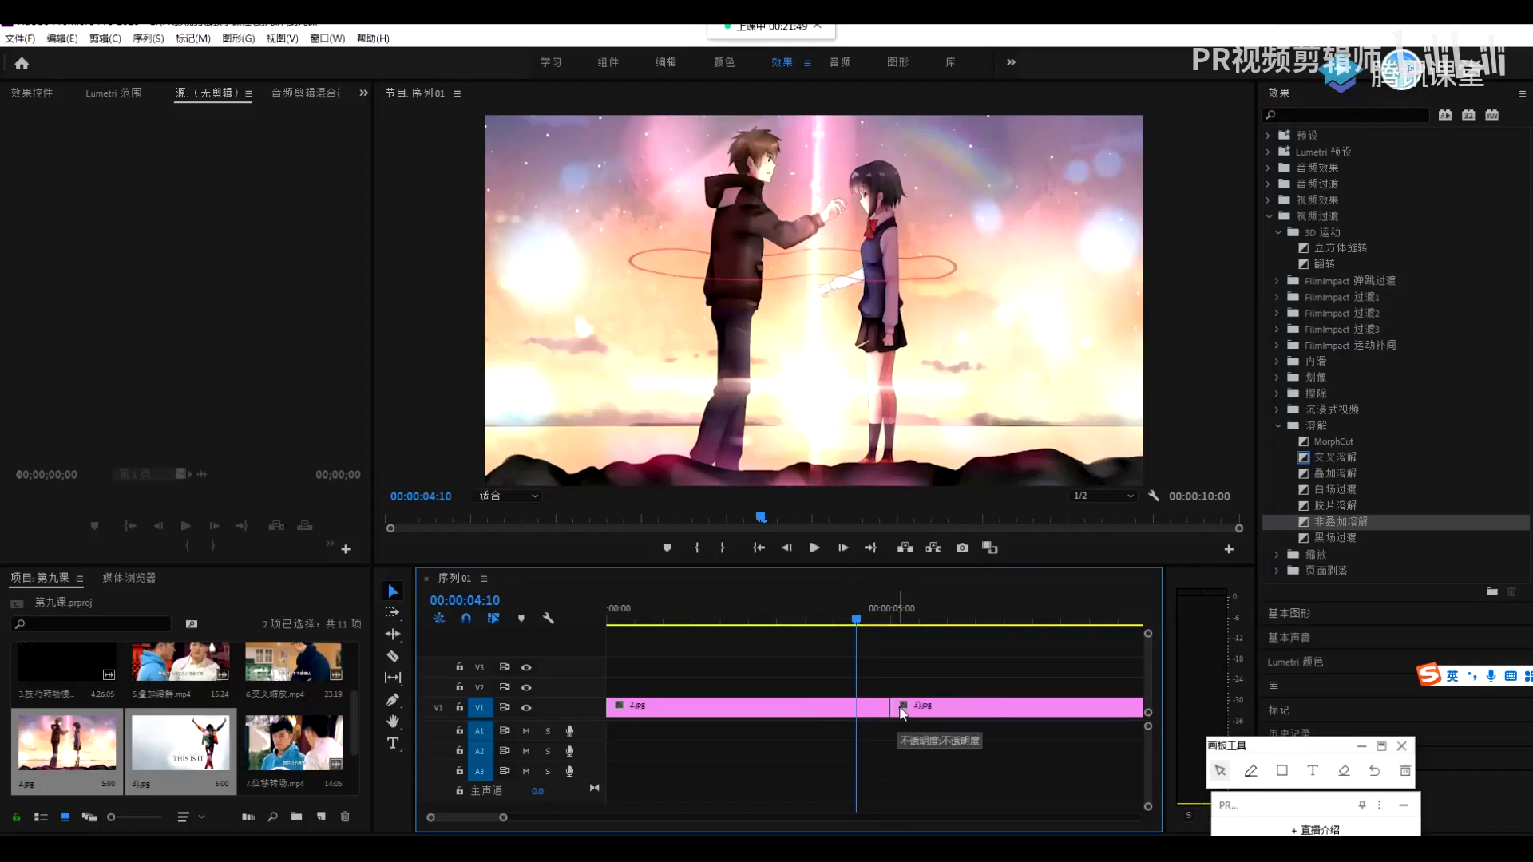
Try the 黑场过渡 transition at the cut between the two images by playing it, and remove it
{"action": "left_click", "coordinate": [1334, 537]}
{"action": "left_click_drag", "start_coordinate": [834, 677], "coordinate": [878, 708]}
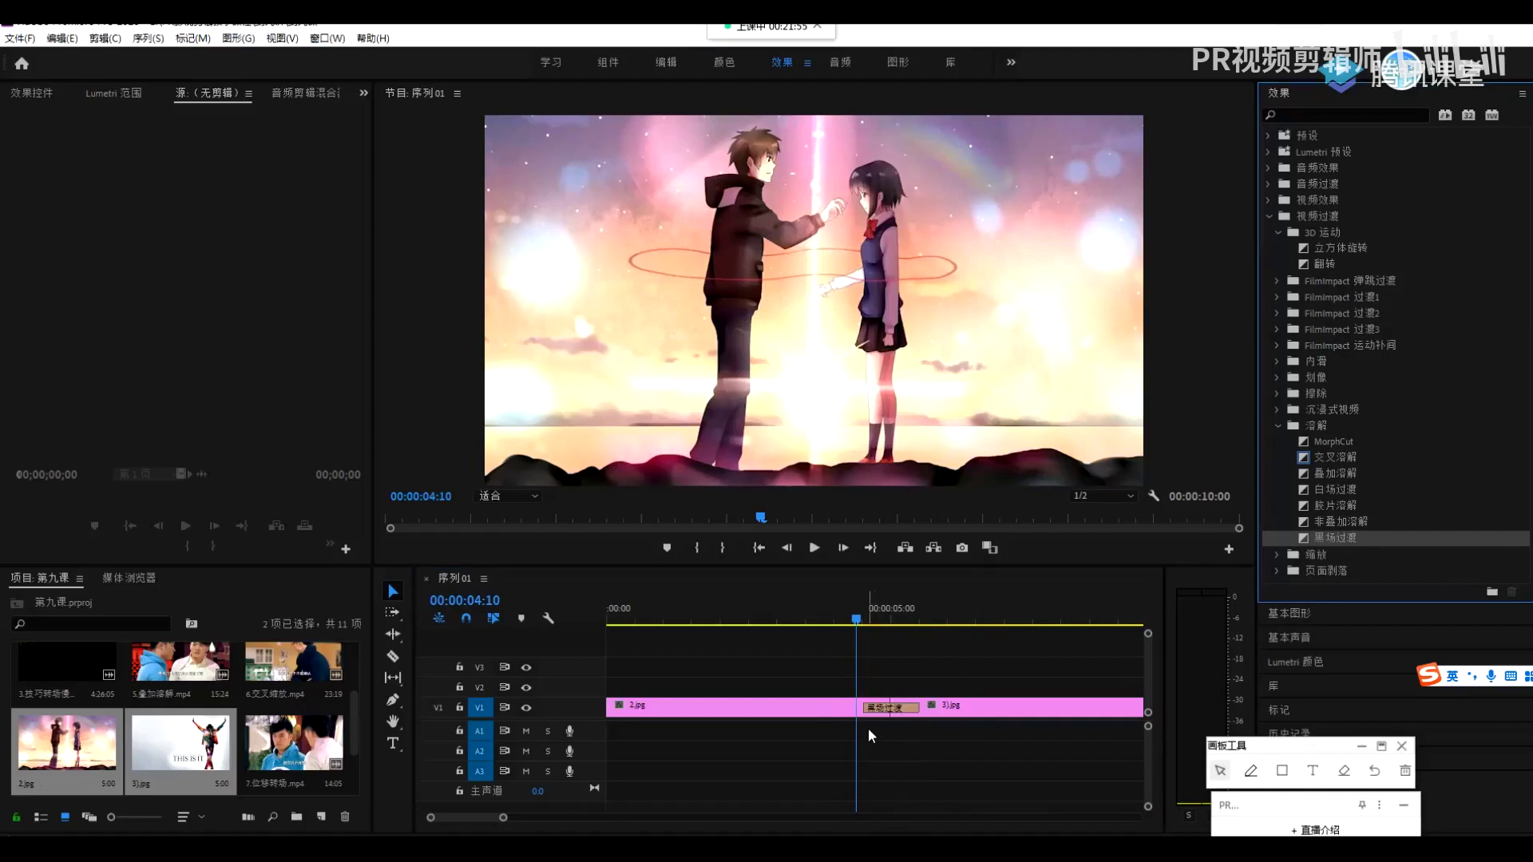
{"action": "key", "text": "space"}
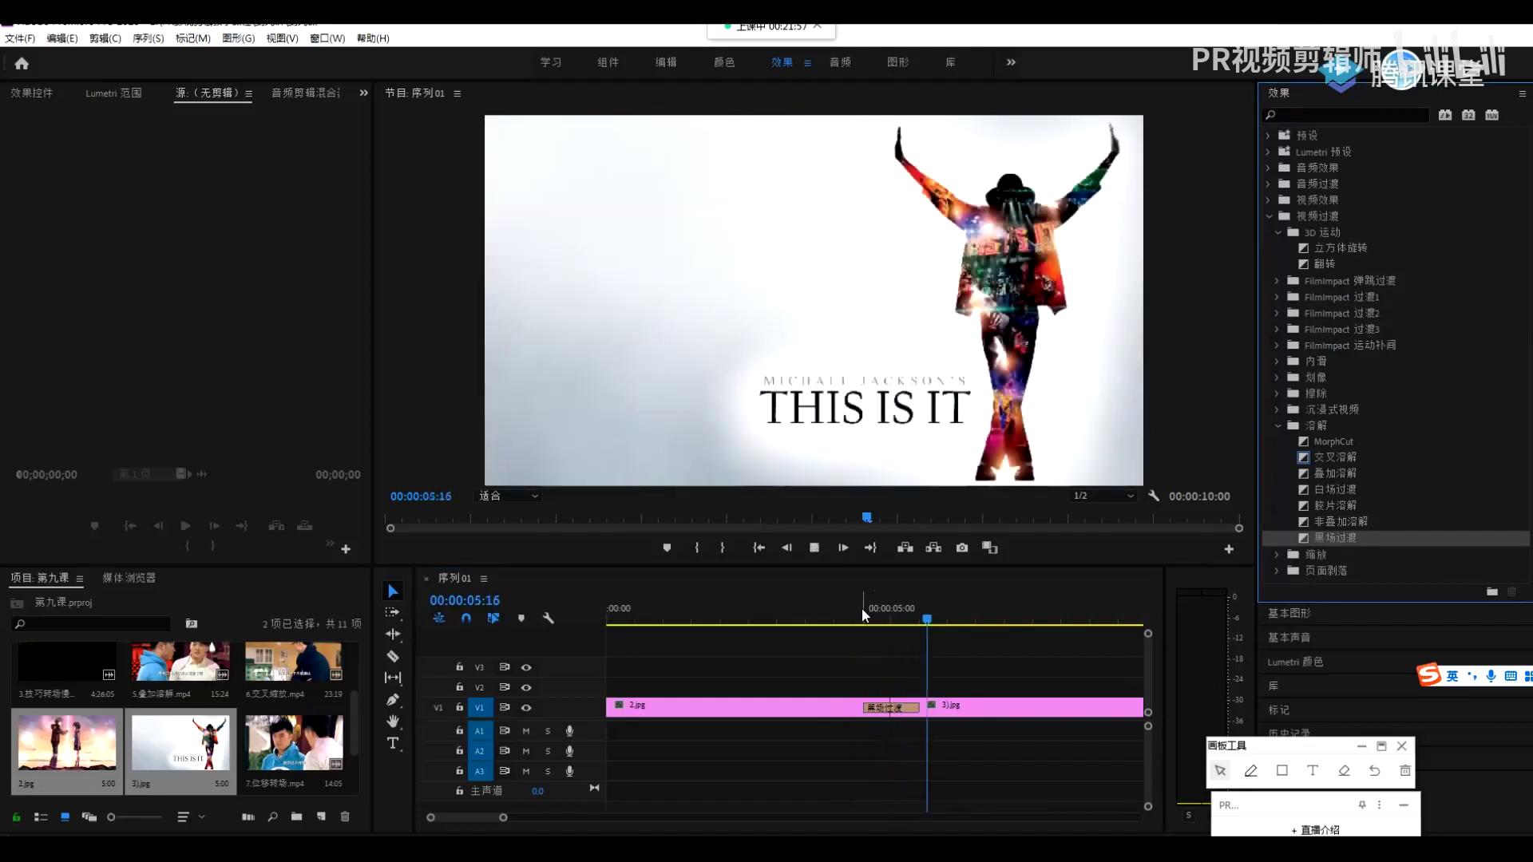
{"action": "left_click", "coordinate": [842, 607]}
{"action": "left_click", "coordinate": [894, 711]}
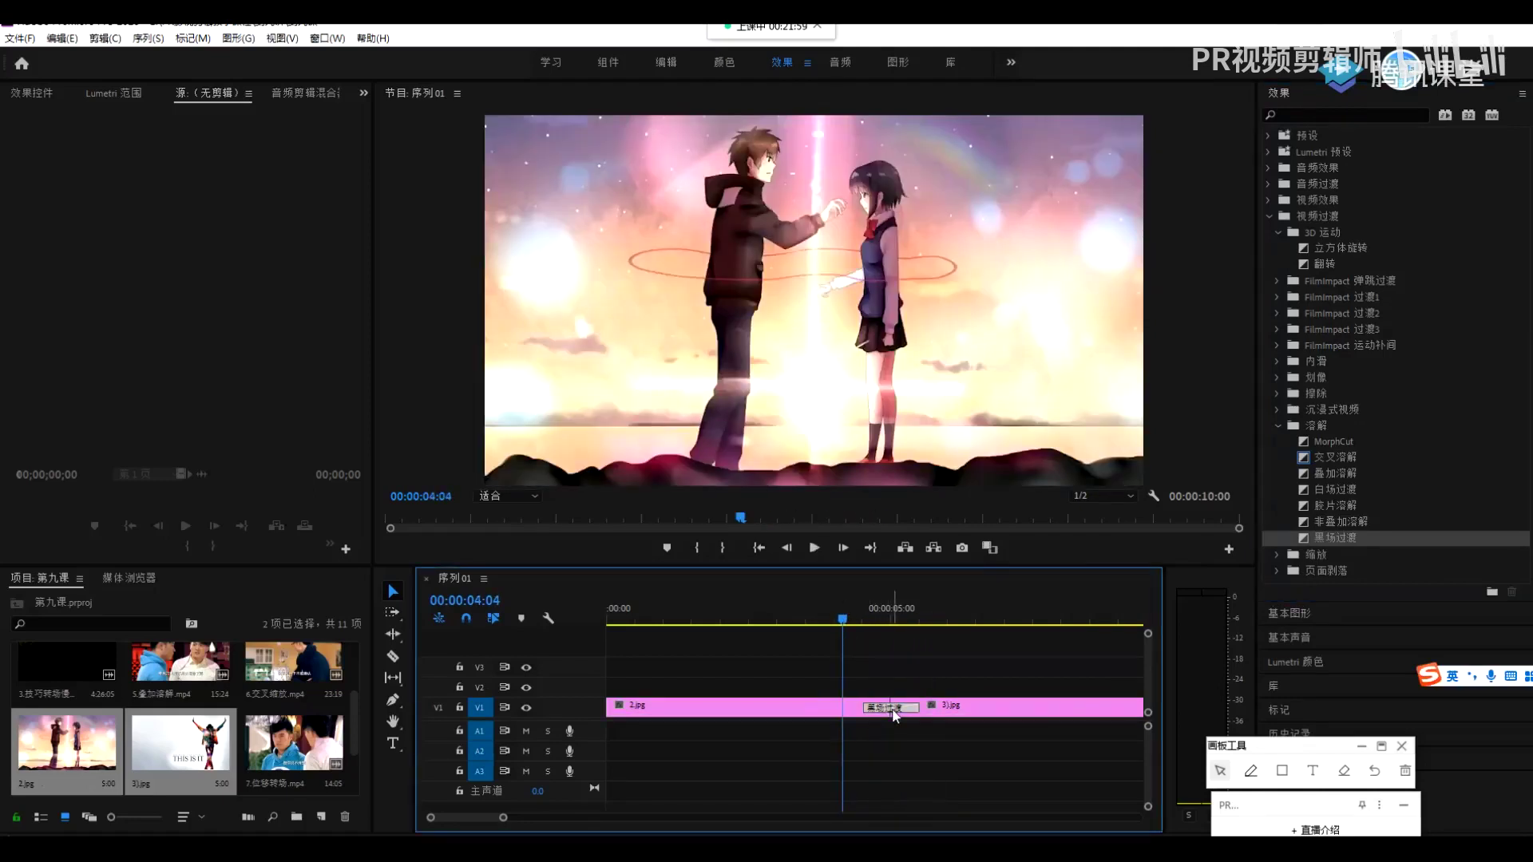
{"action": "key", "text": "Delete"}
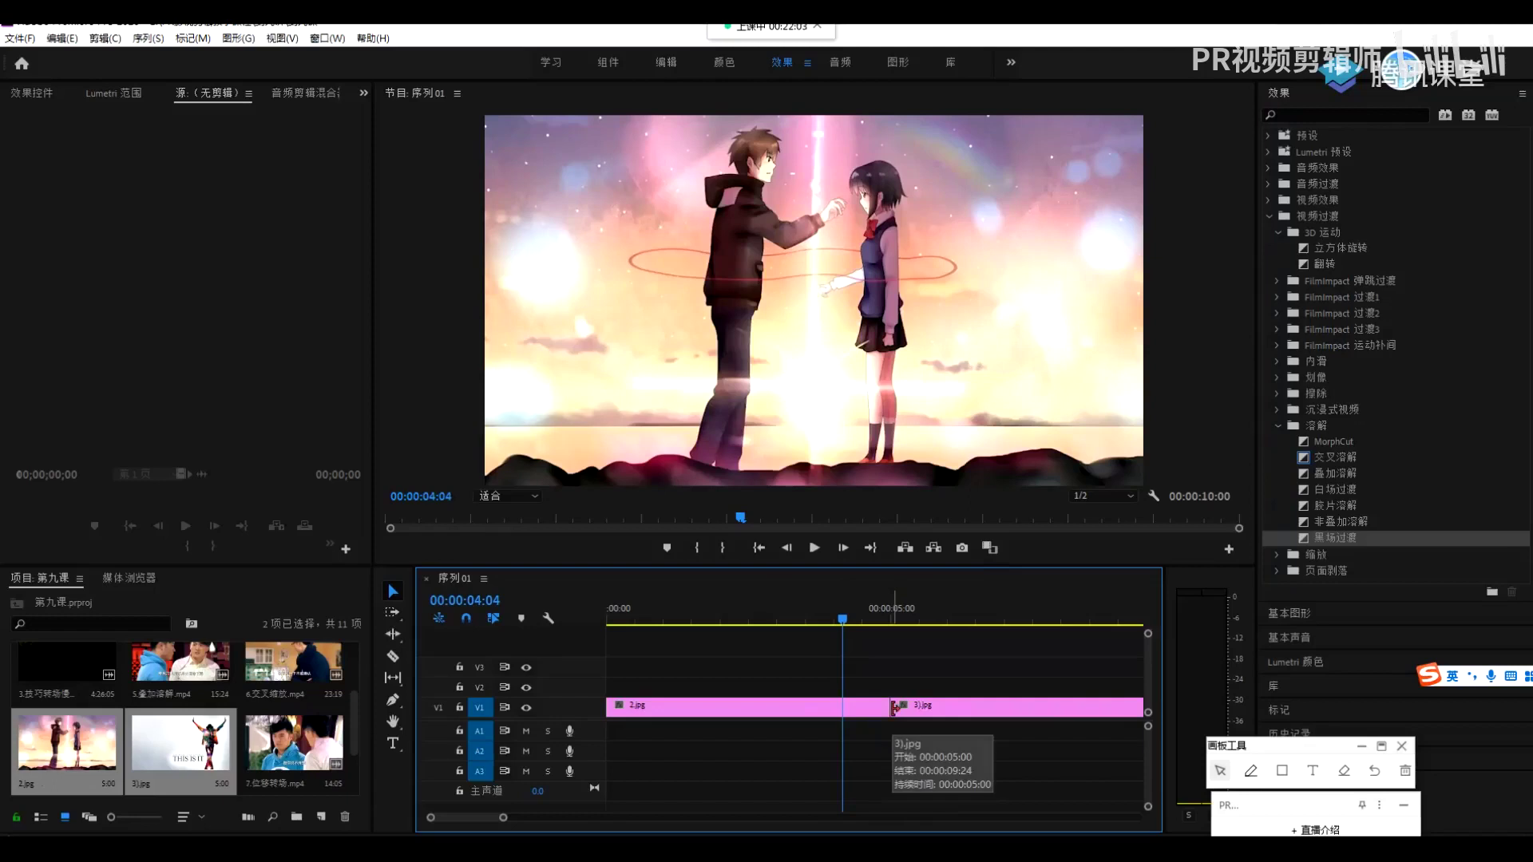
Apply the 交叉缩放 transition from the 缩放 group at the cut between the images and play it
{"action": "left_click", "coordinate": [1279, 428]}
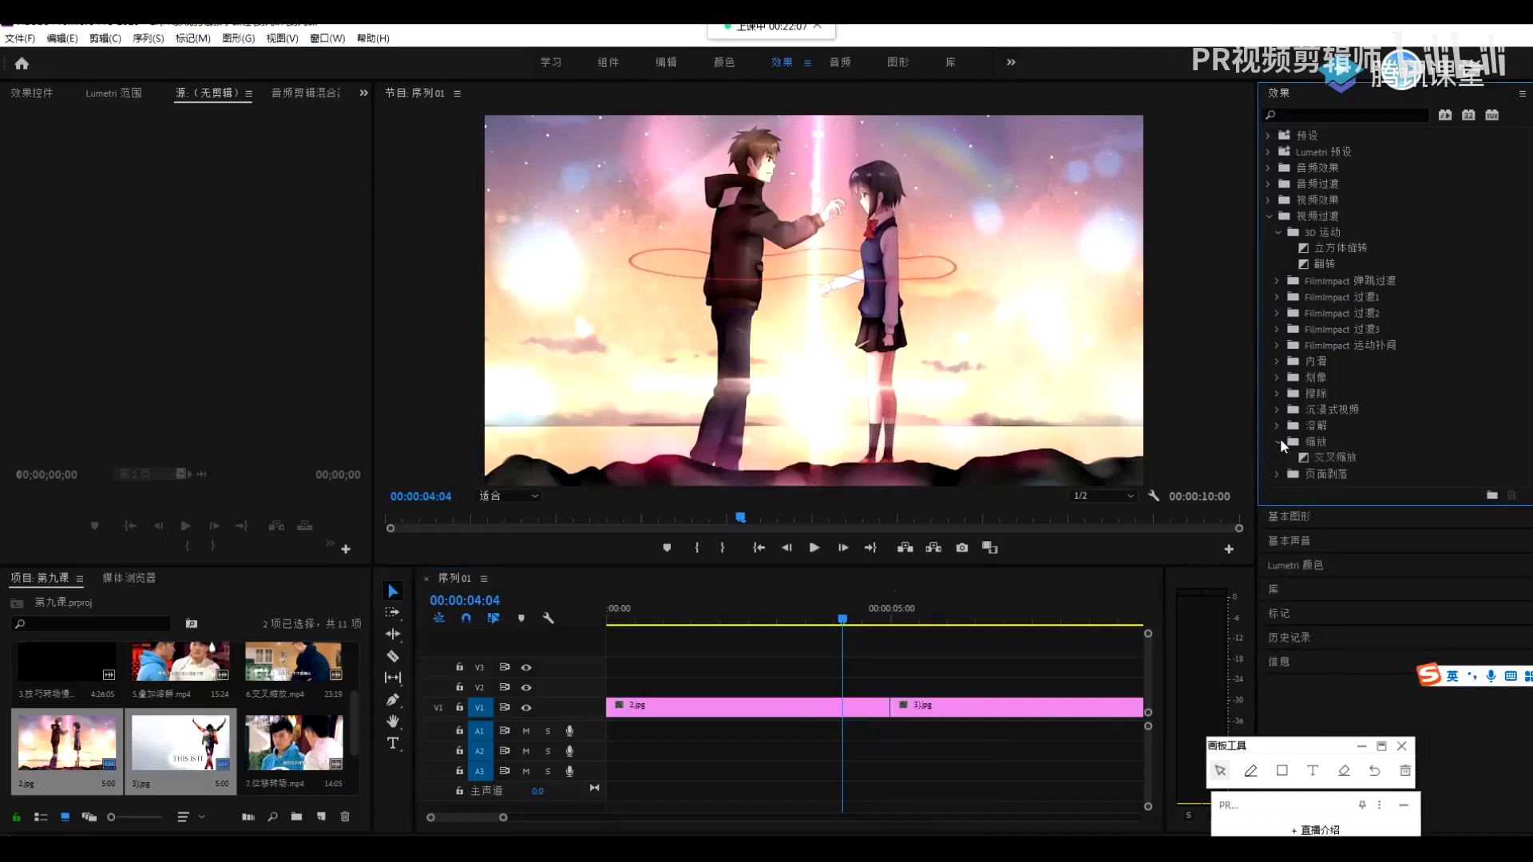
{"action": "left_click", "coordinate": [1277, 441]}
{"action": "left_click", "coordinate": [1341, 457]}
{"action": "left_click_drag", "start_coordinate": [1344, 453], "coordinate": [888, 707]}
{"action": "key", "text": "space"}
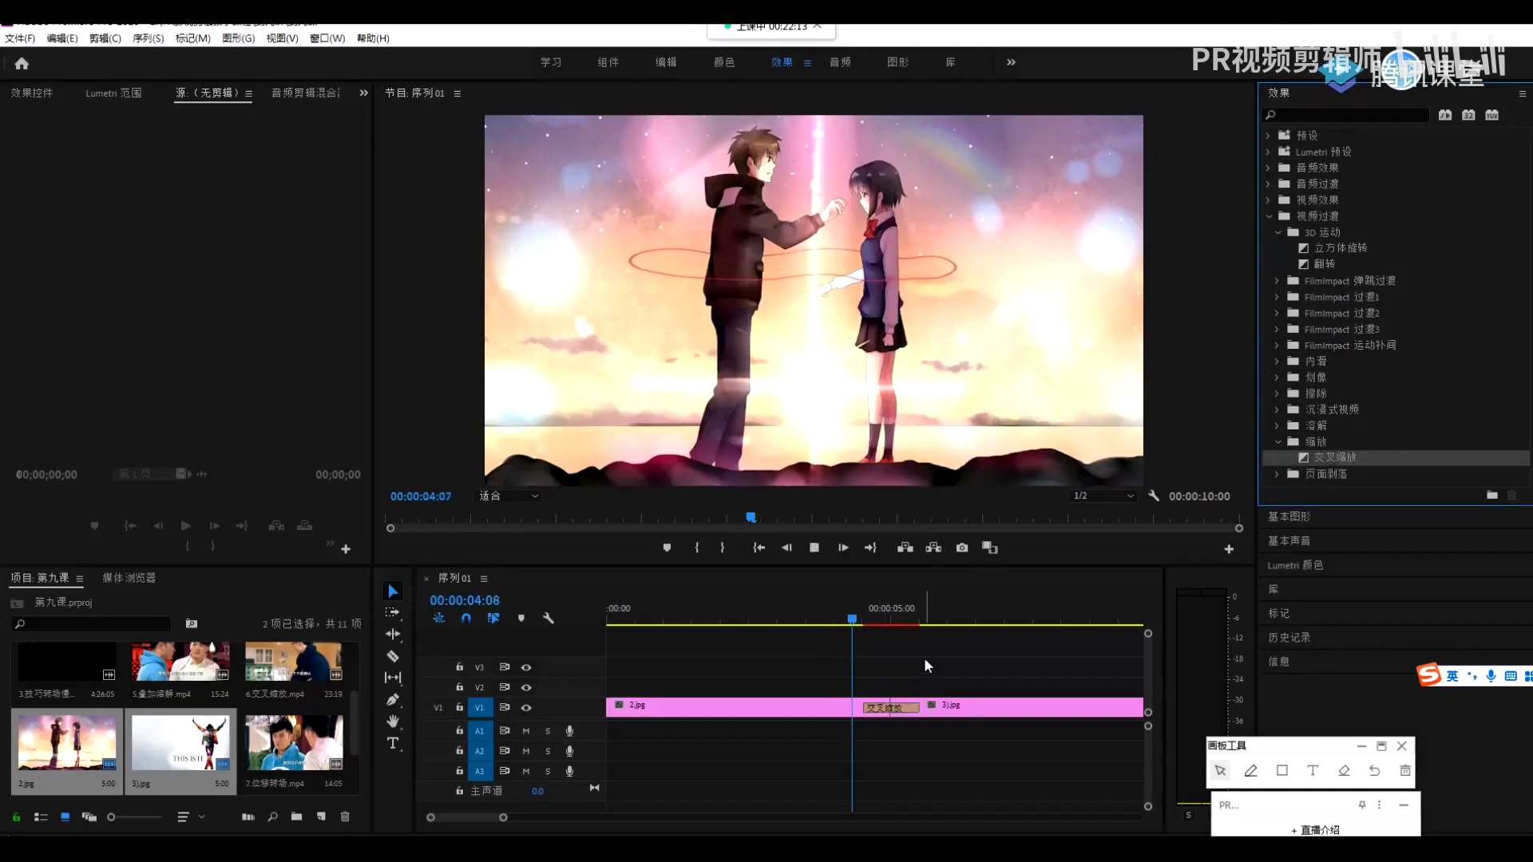
{"action": "left_click", "coordinate": [908, 711]}
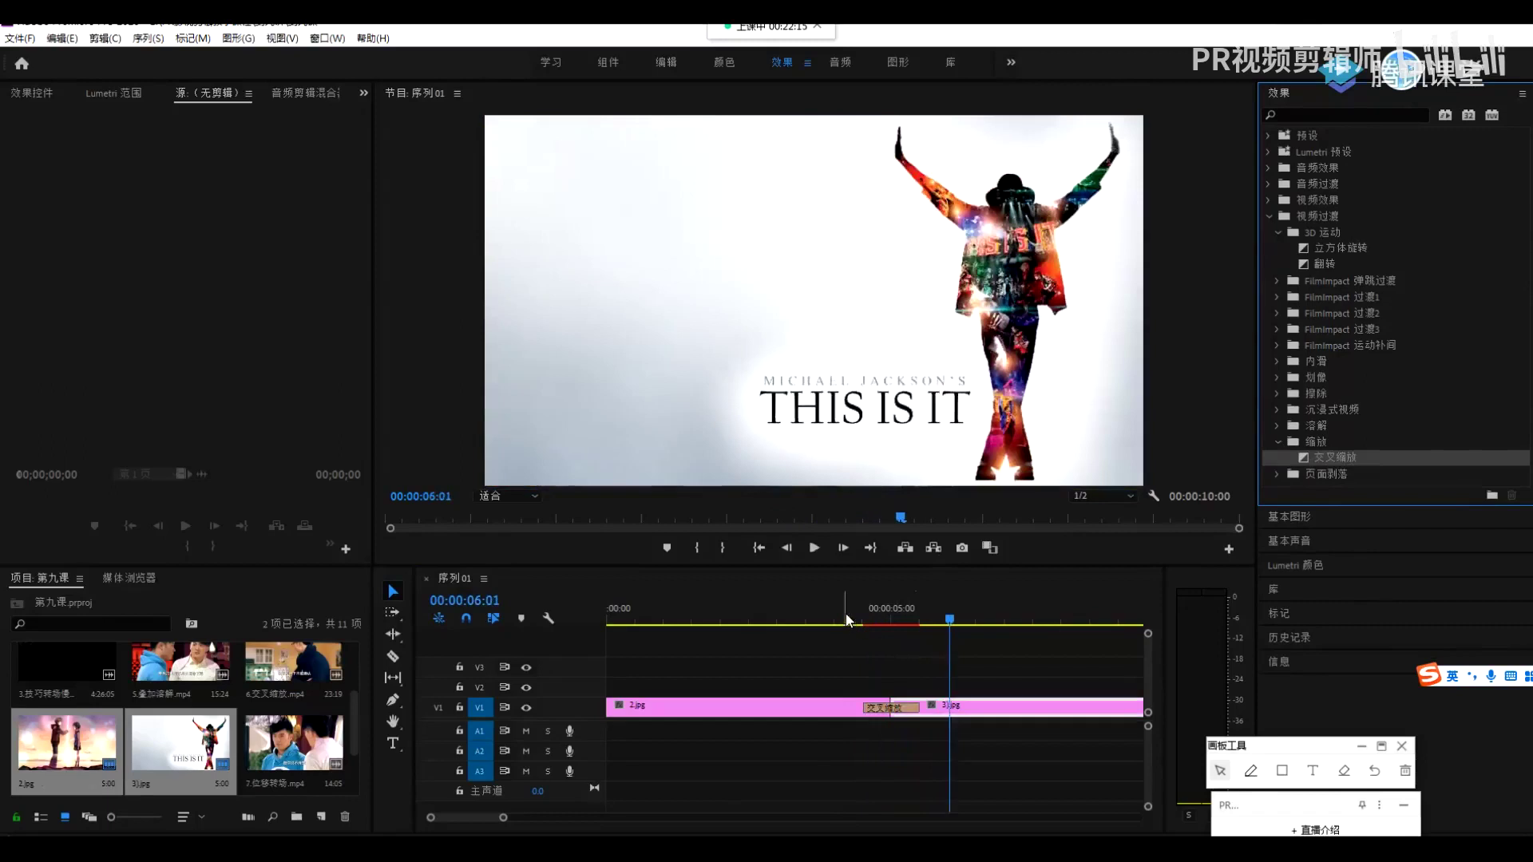
Show the 交叉缩放 transition's settings and replay it, and delete the transition from the cut
{"action": "left_click", "coordinate": [907, 711]}
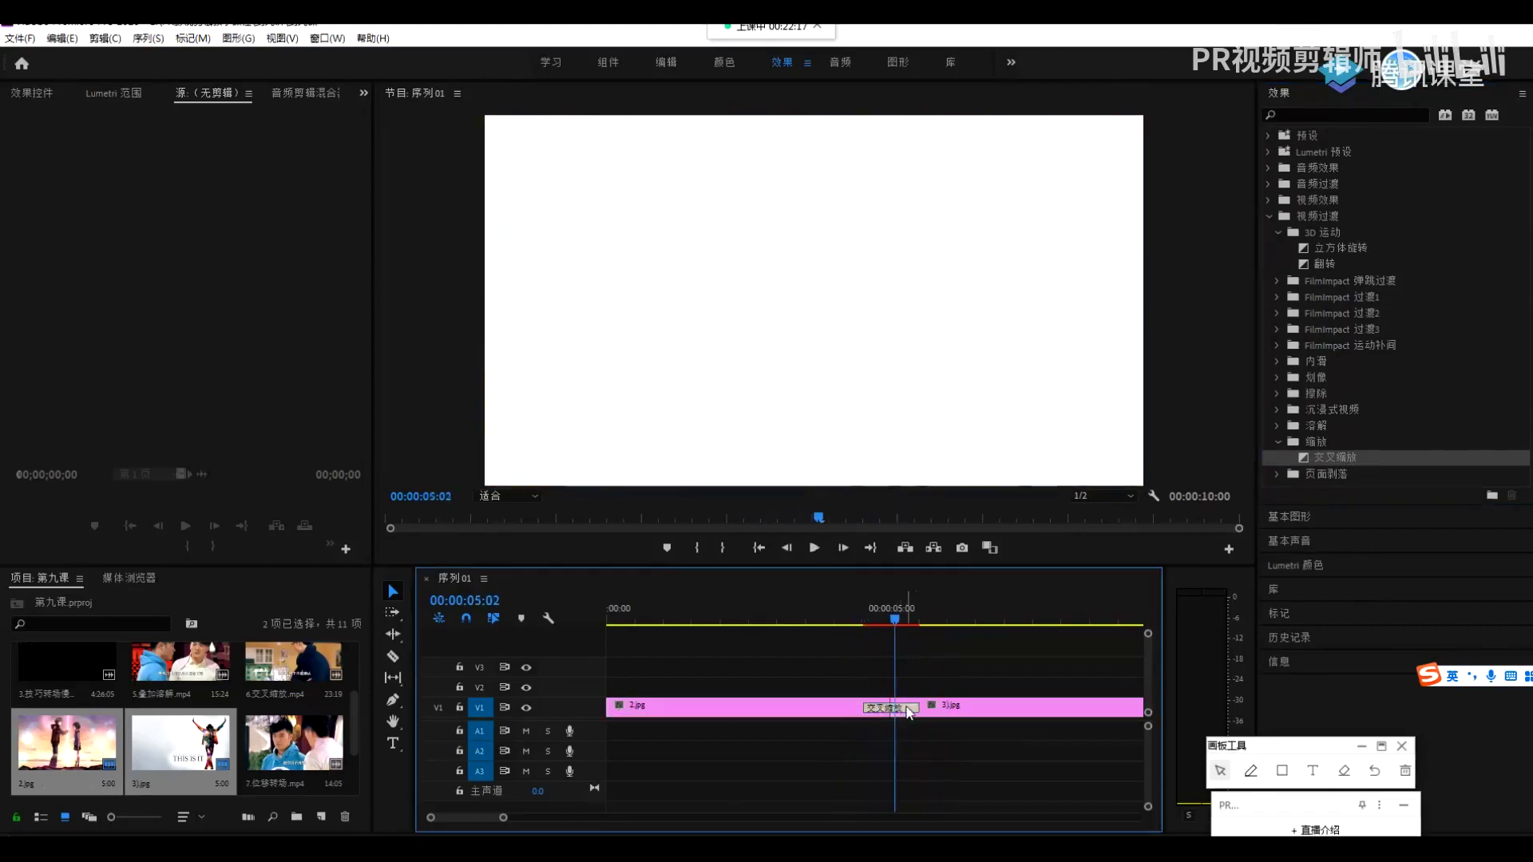
{"action": "left_click", "coordinate": [28, 94]}
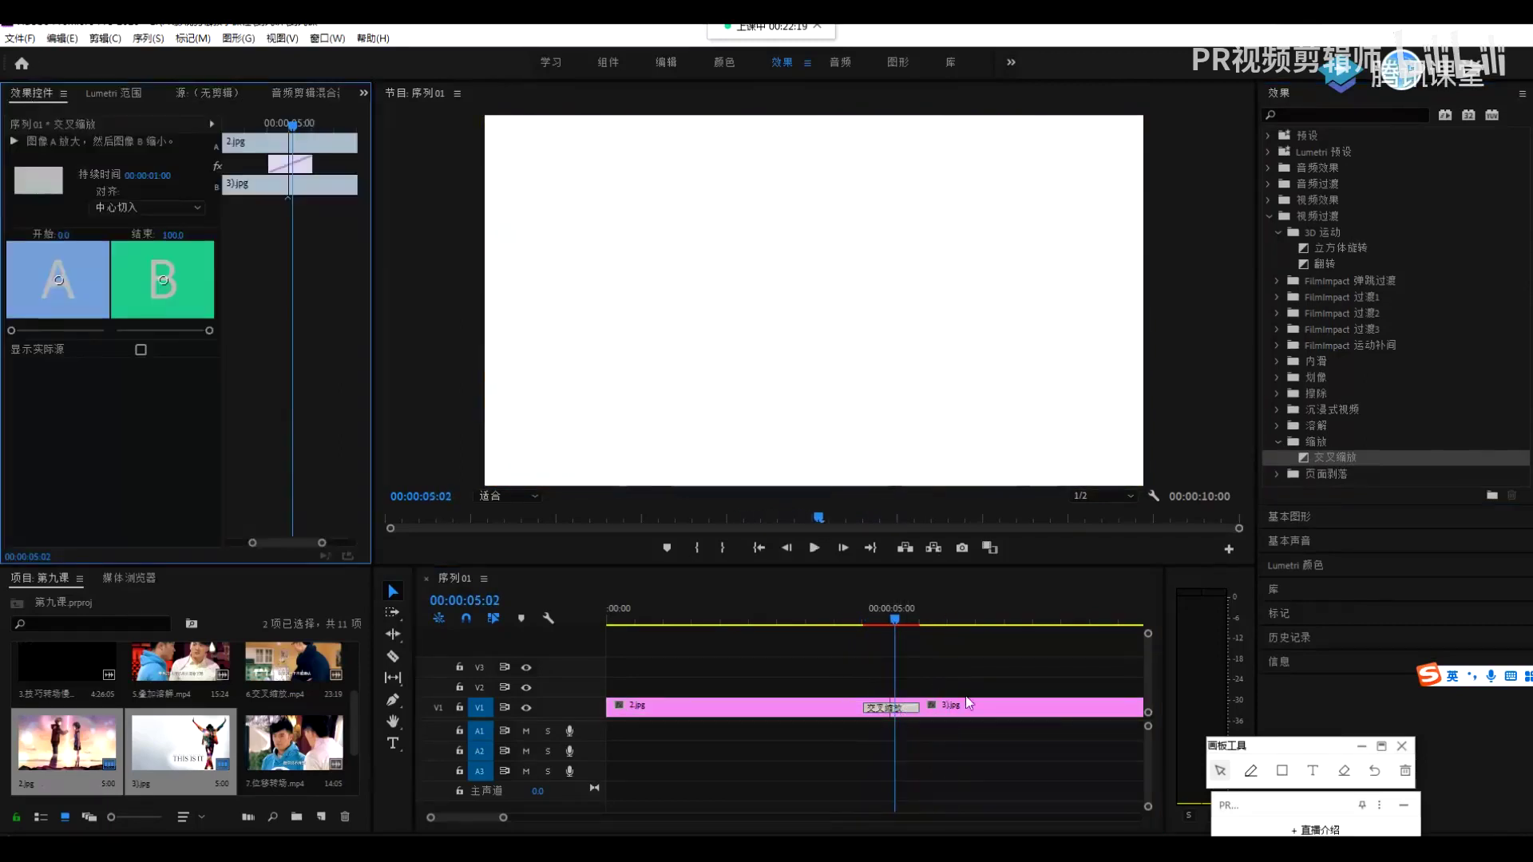
{"action": "left_click", "coordinate": [862, 623]}
{"action": "key", "text": "space"}
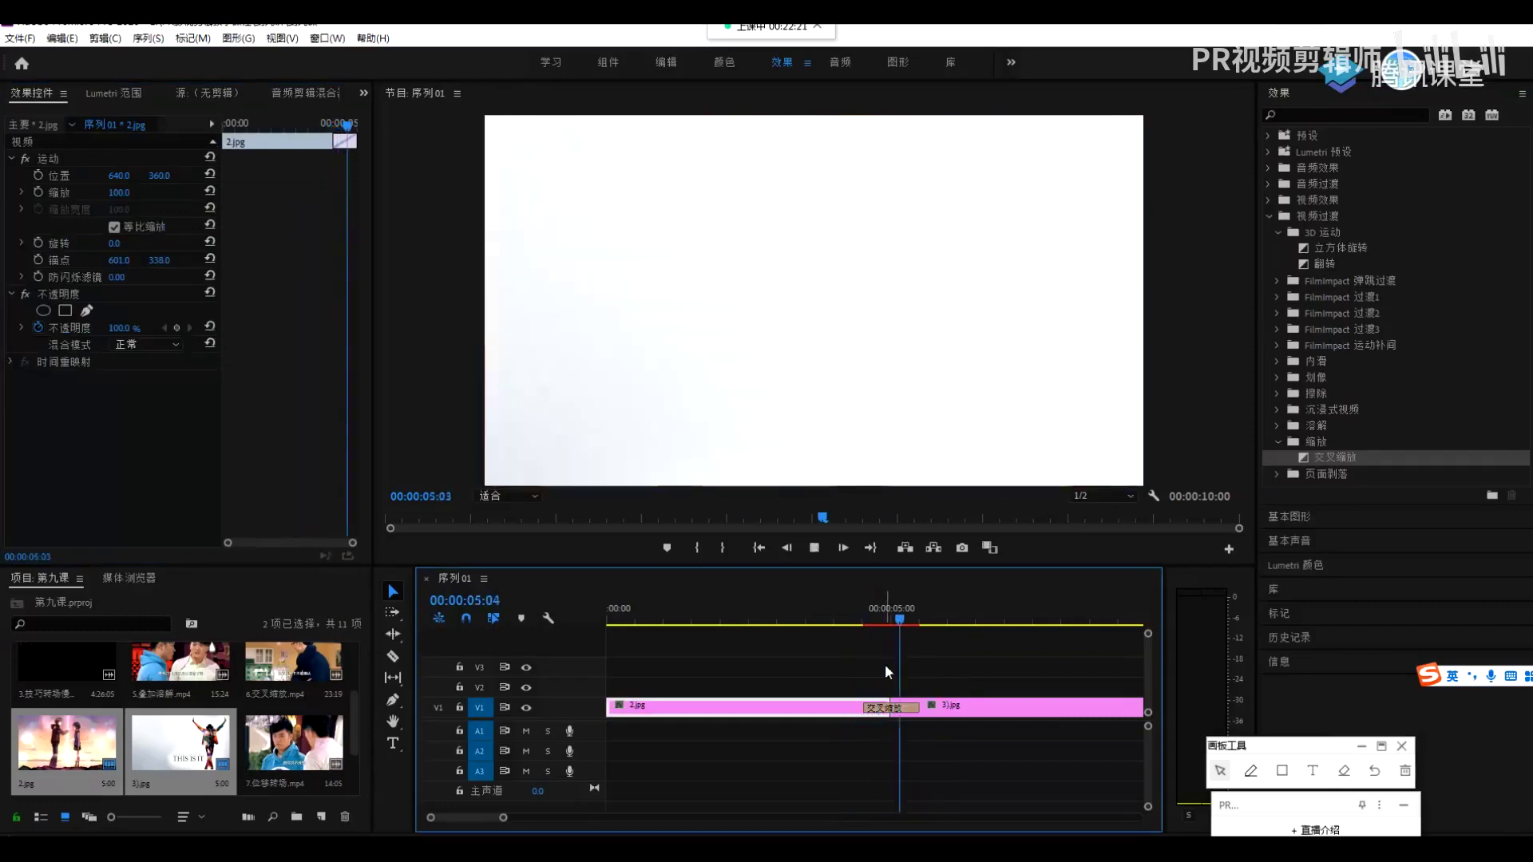
{"action": "key", "text": "space"}
{"action": "left_click", "coordinate": [902, 710]}
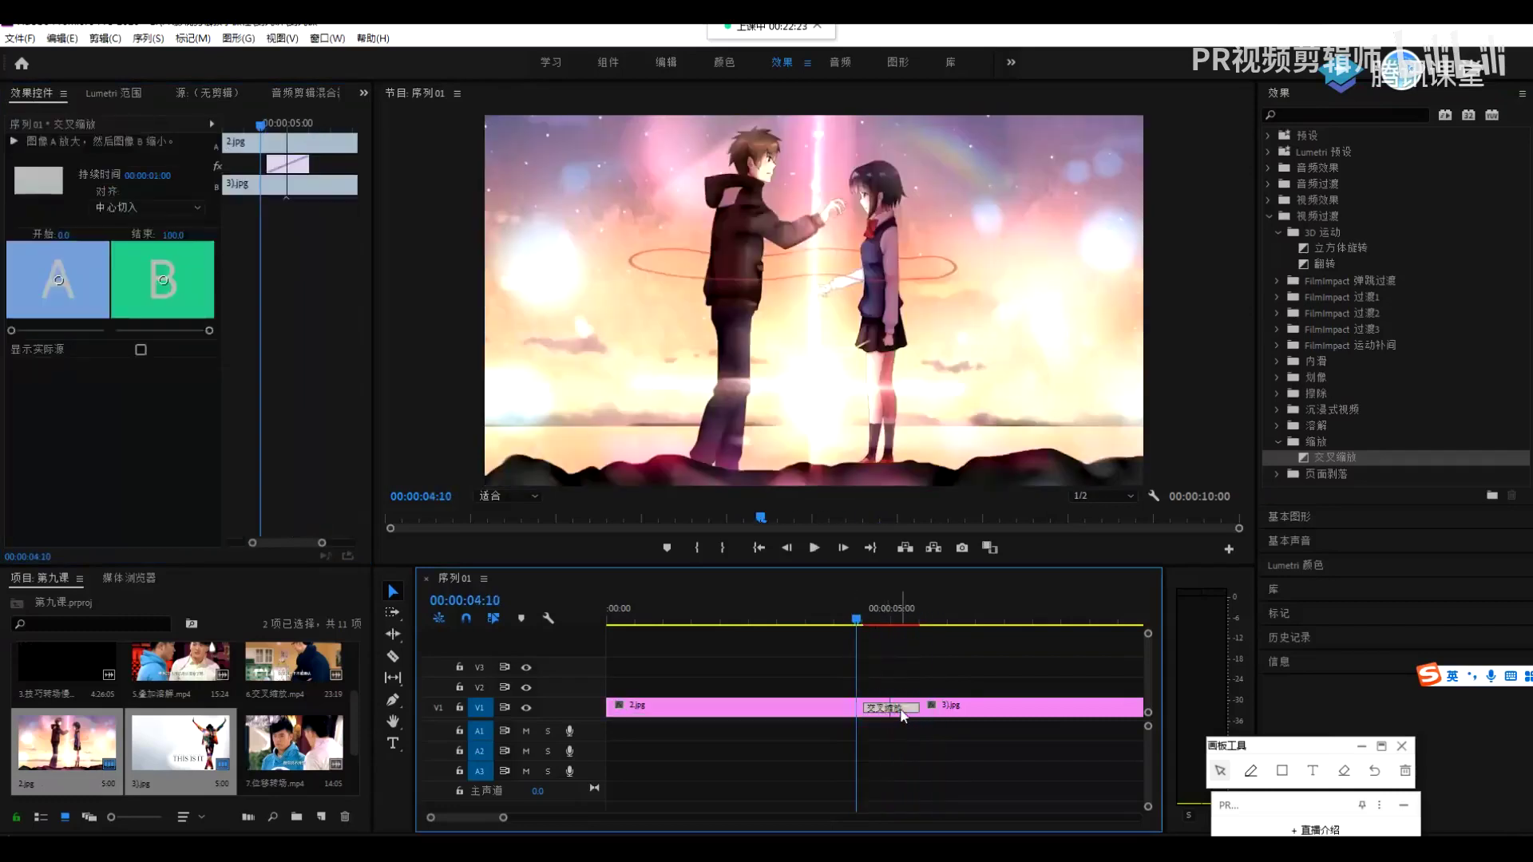
{"action": "key", "text": "Delete"}
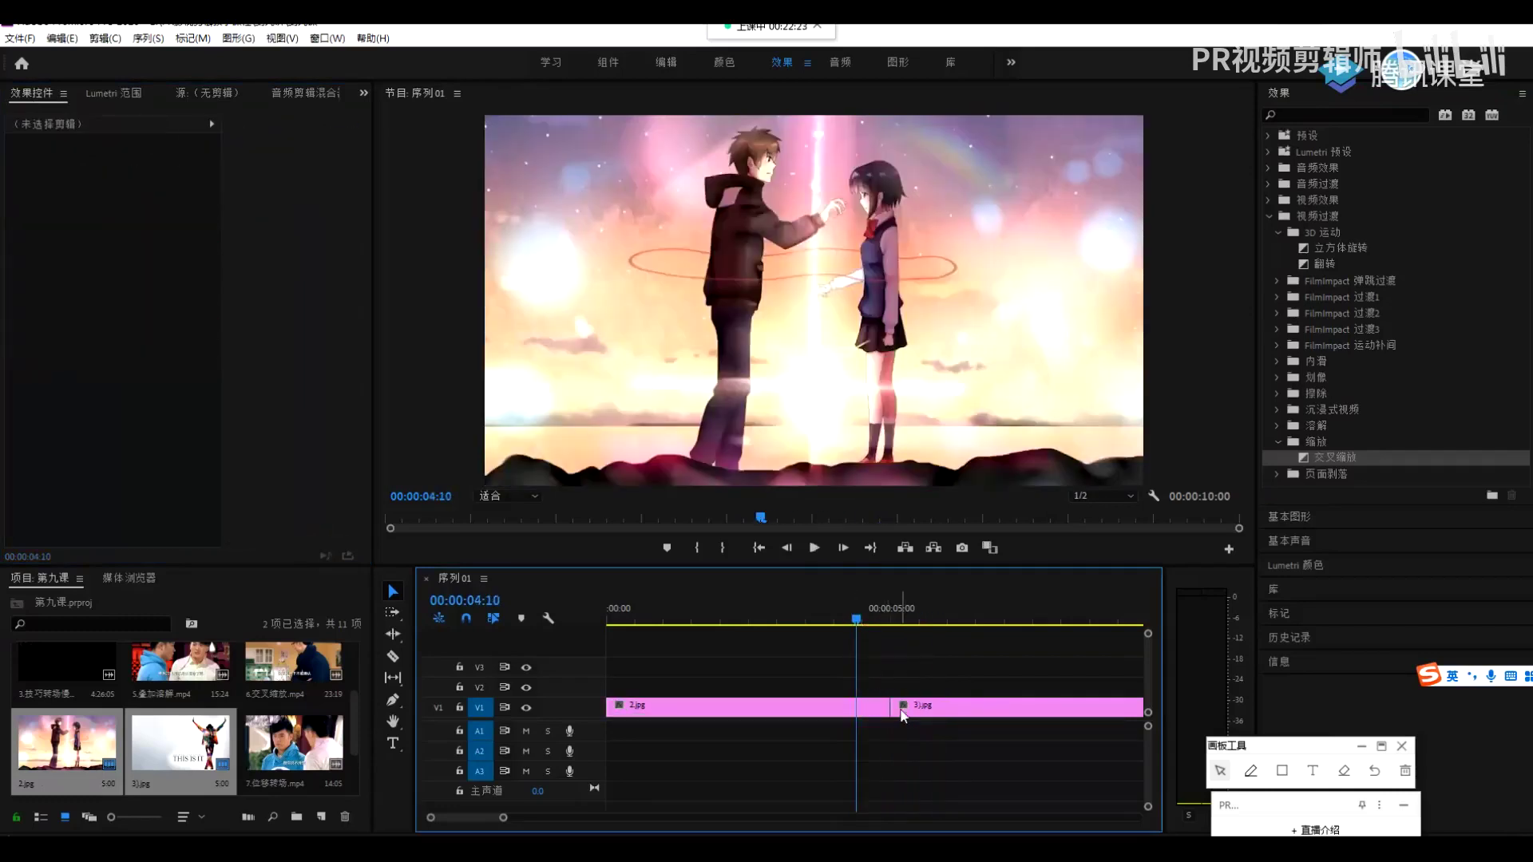
Apply the 叠加溶解 transition from the 溶解 group at the cut between the images and play it
{"action": "left_click", "coordinate": [1278, 442]}
{"action": "left_click", "coordinate": [1277, 426]}
{"action": "left_click_drag", "start_coordinate": [1343, 473], "coordinate": [890, 709]}
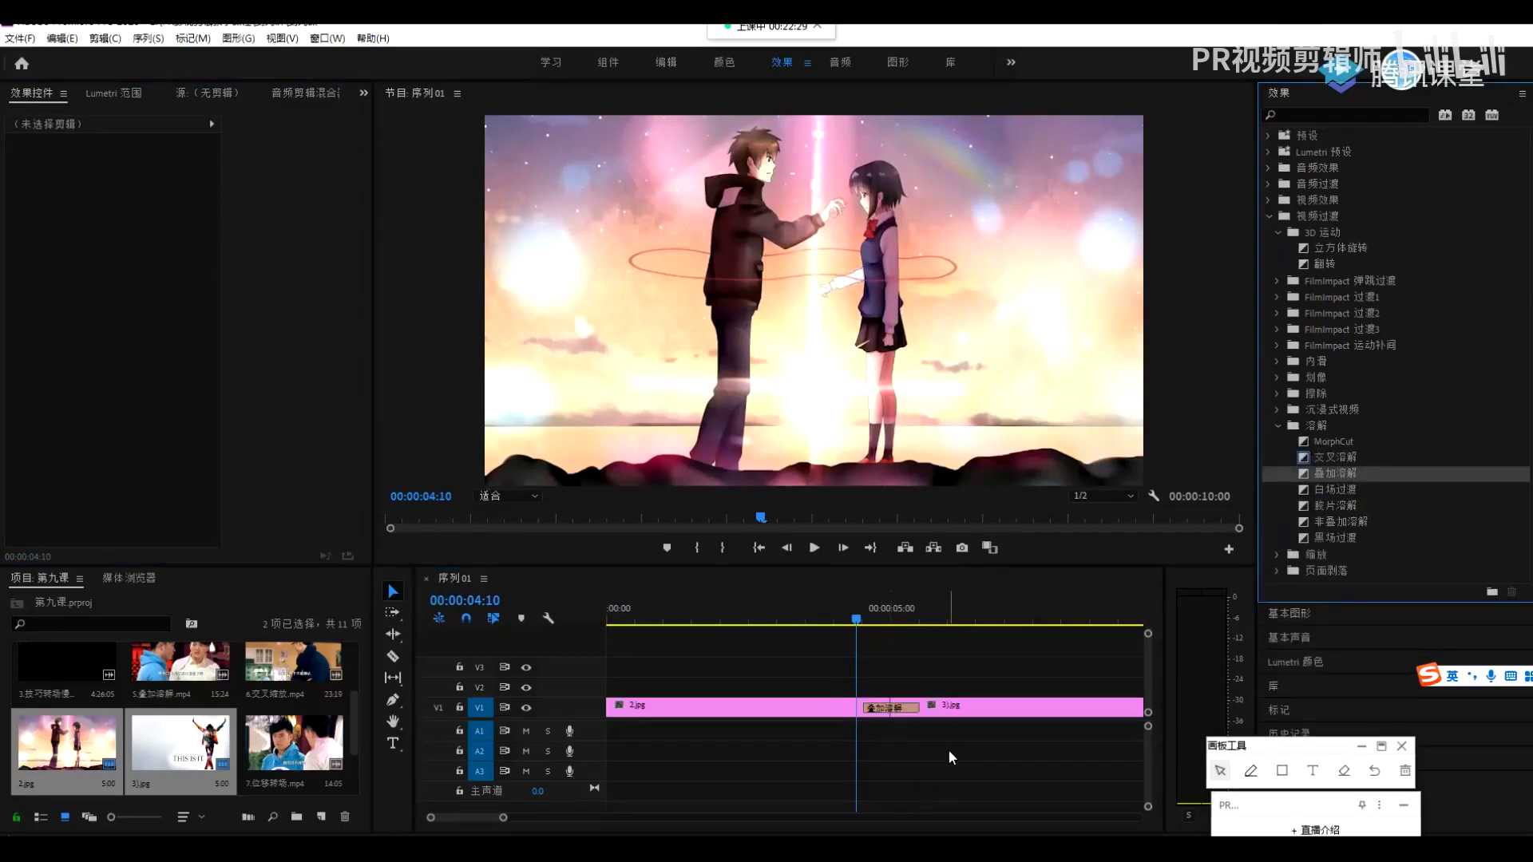
{"action": "key", "text": "space"}
{"action": "left_click", "coordinate": [924, 709]}
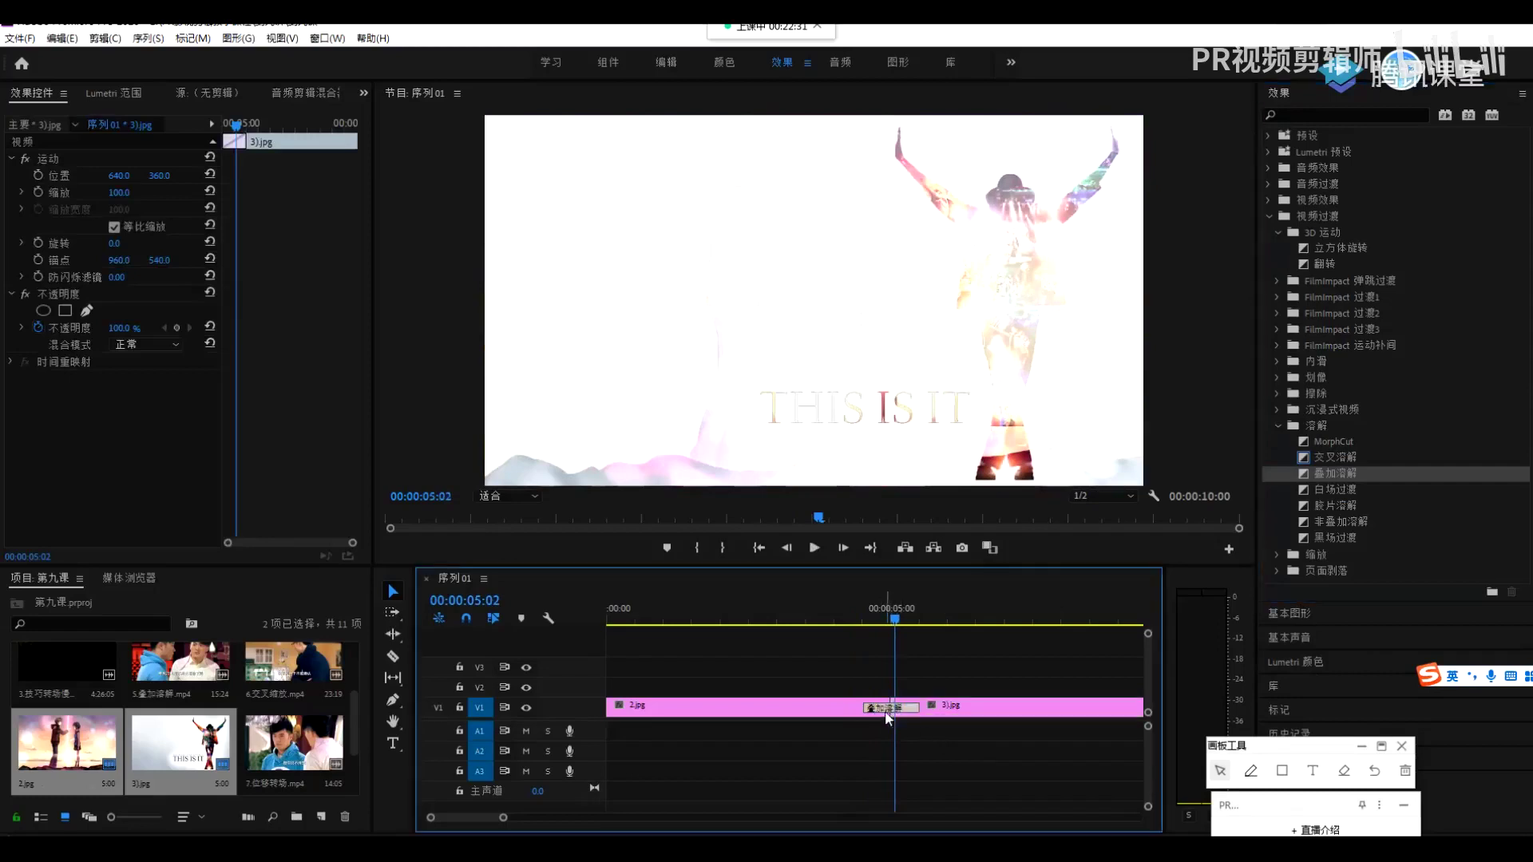
Try the 叠加溶解 transition's 中心切入 alignment and its start and end sliders, and remove the transition
{"action": "left_click", "coordinate": [886, 711]}
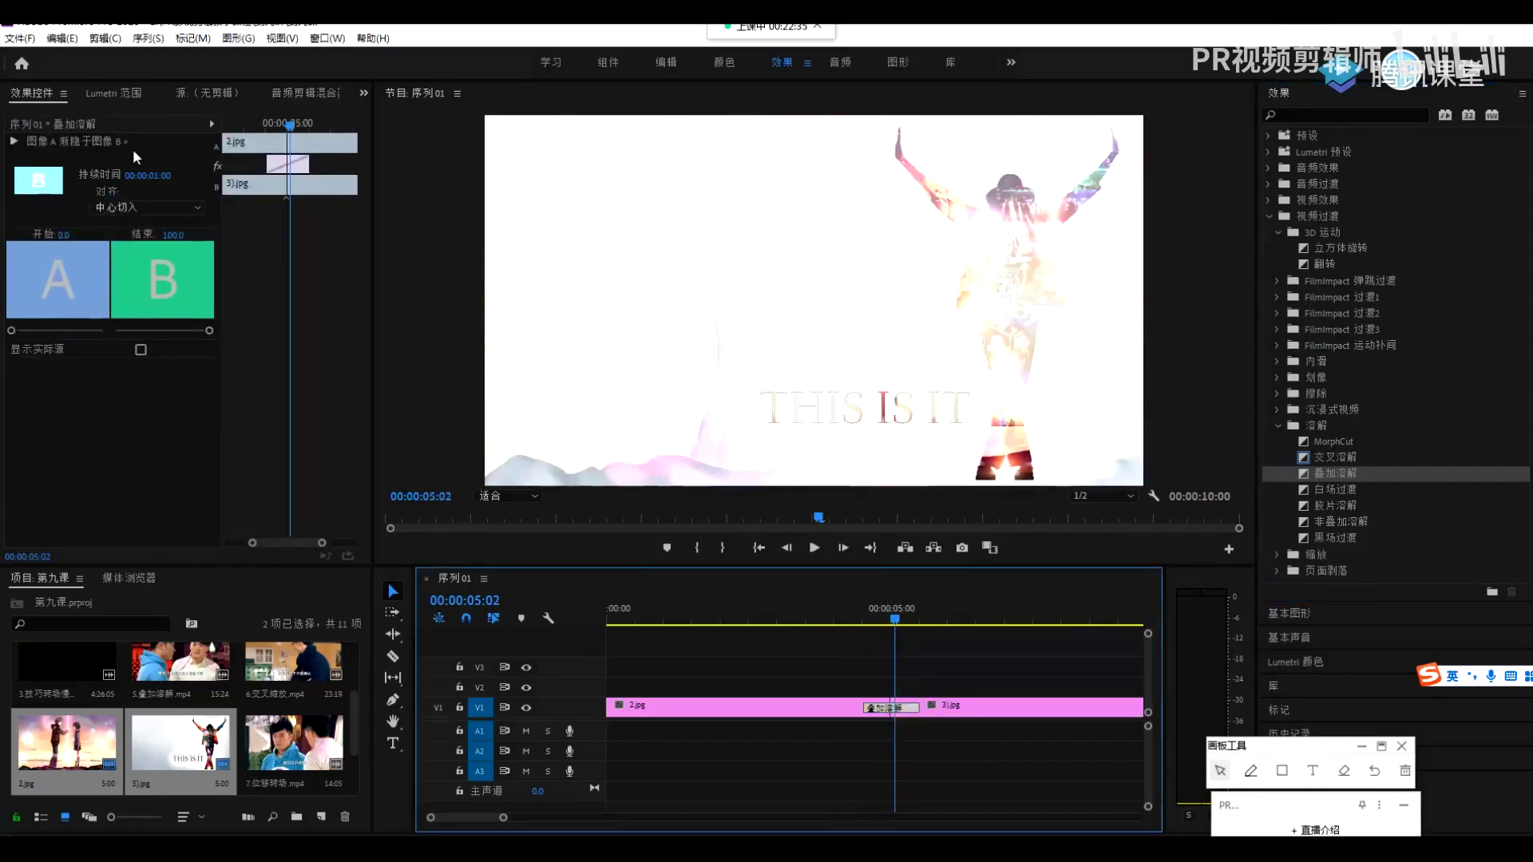
{"action": "left_click", "coordinate": [197, 207]}
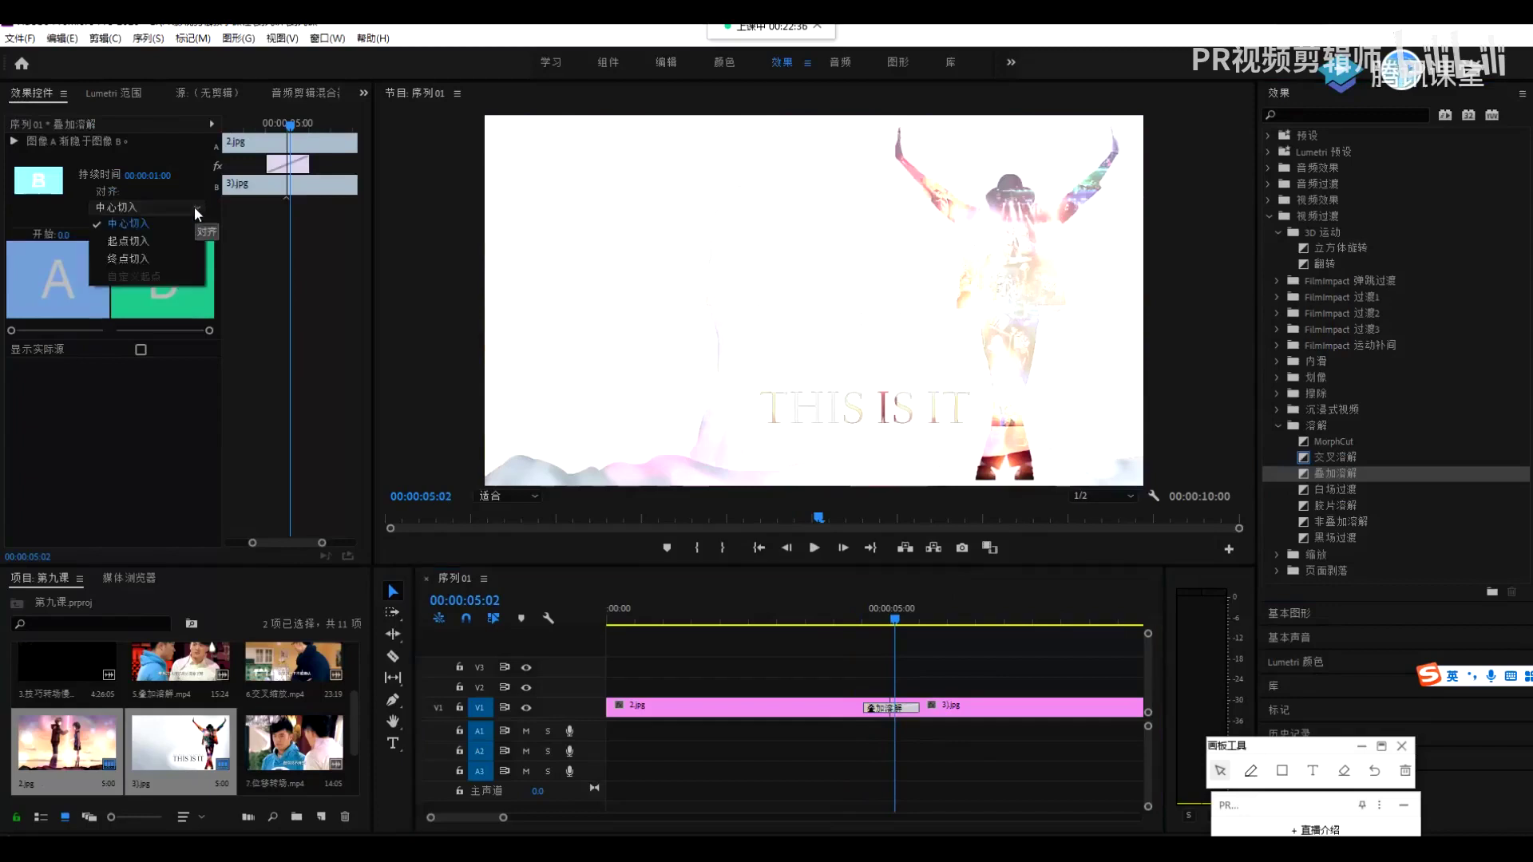
{"action": "left_click", "coordinate": [146, 224]}
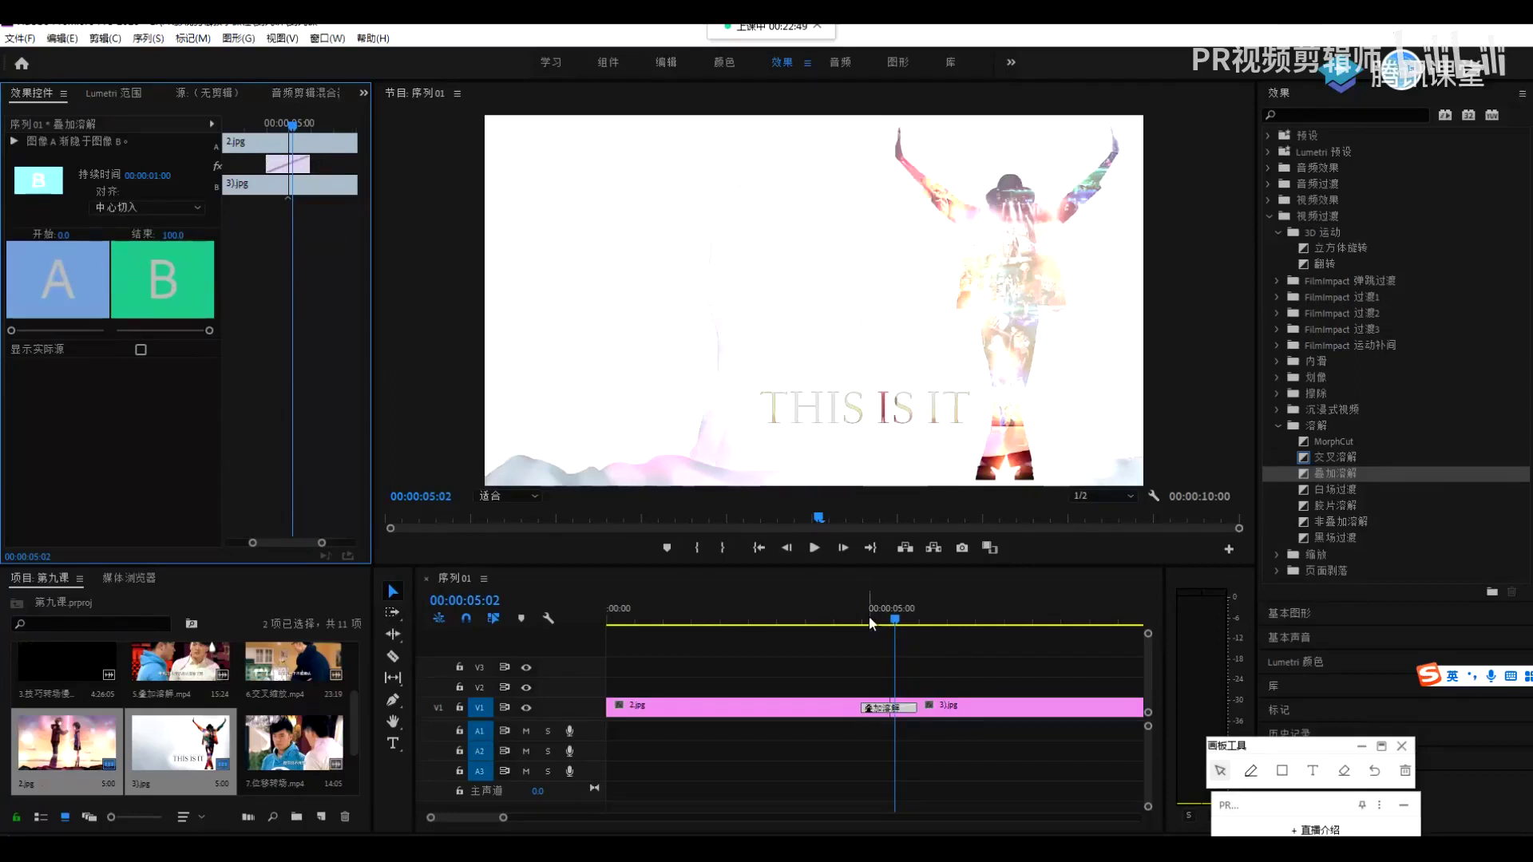
{"action": "mouse_move", "coordinate": [10, 332]}
{"action": "left_mouse_down"}
{"action": "mouse_move", "coordinate": [115, 332]}
{"action": "mouse_move", "coordinate": [5, 332]}
{"action": "left_mouse_up"}
{"action": "mouse_move", "coordinate": [209, 330]}
{"action": "left_mouse_down"}
{"action": "mouse_move", "coordinate": [88, 329]}
{"action": "mouse_move", "coordinate": [238, 333]}
{"action": "left_mouse_up"}
{"action": "left_click", "coordinate": [881, 709]}
{"action": "key", "text": "Delete"}
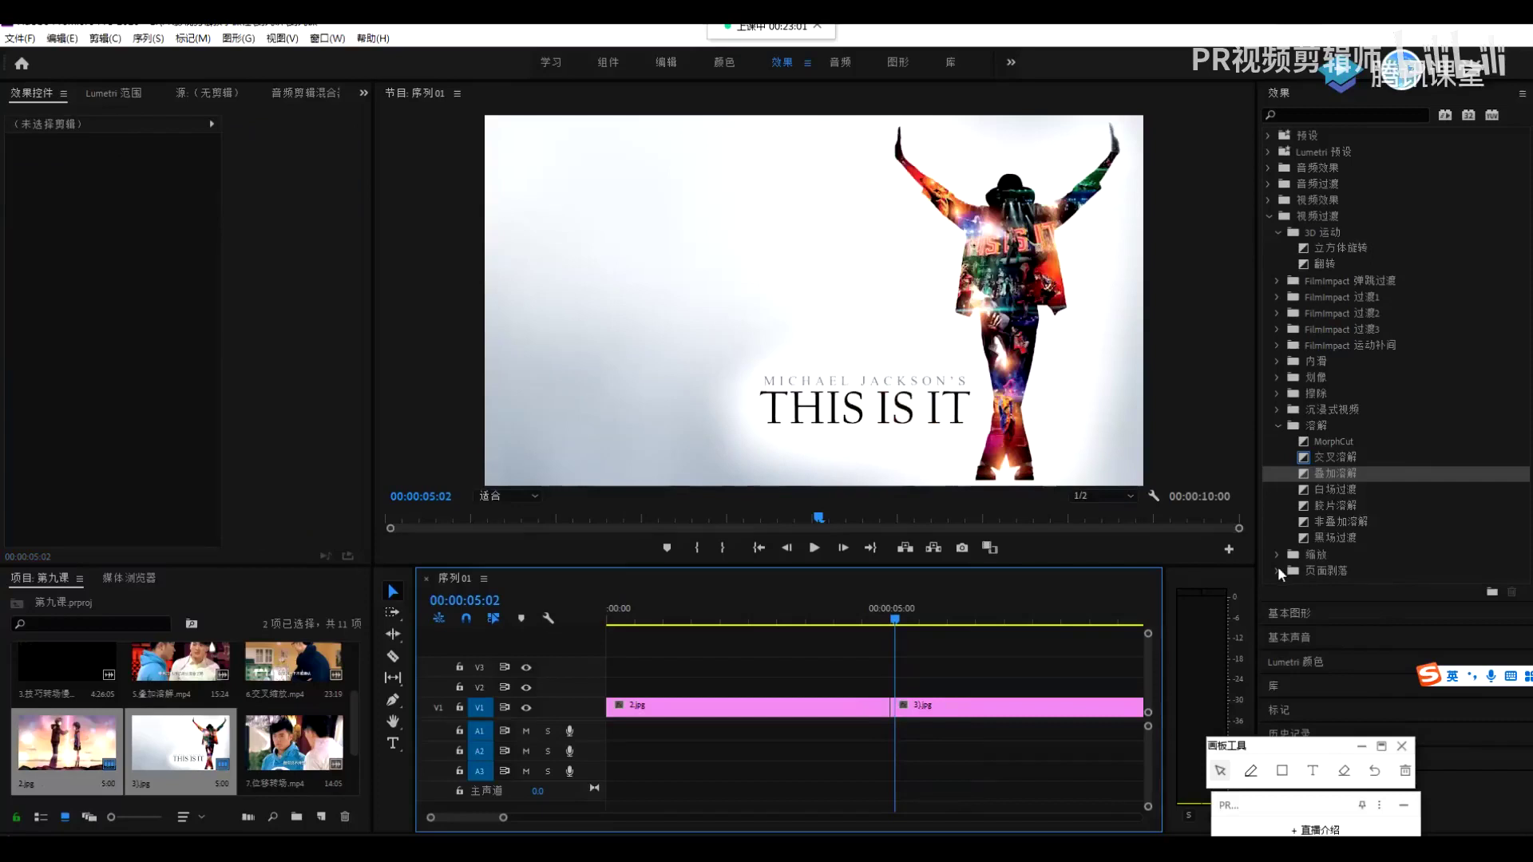
Try the 翻页 transition from the 页面剥落 group at the cut by playing it, and remove it
{"action": "left_click", "coordinate": [1280, 427]}
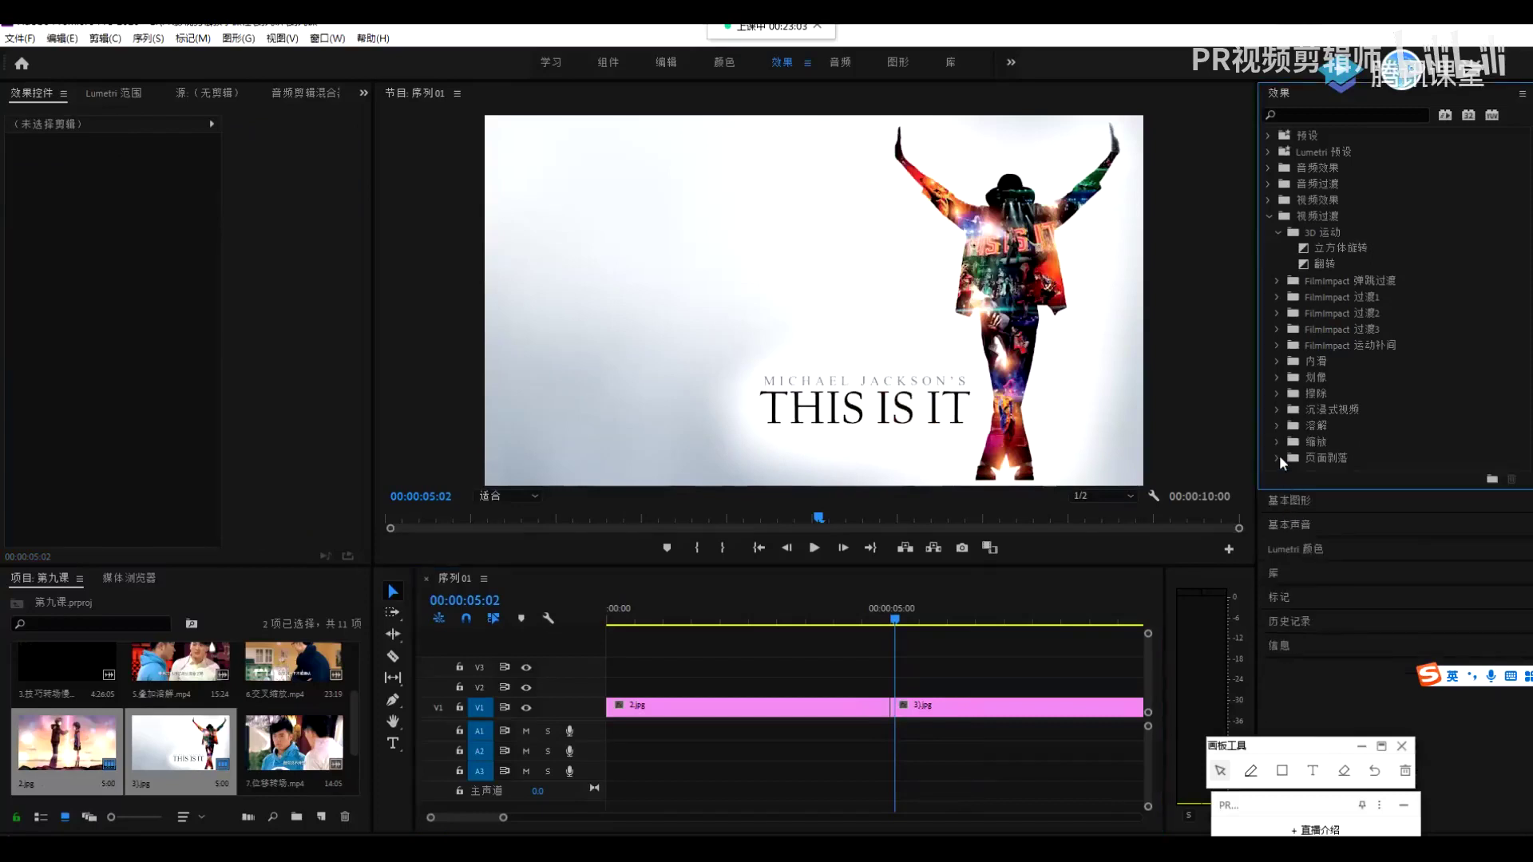
{"action": "left_click", "coordinate": [1279, 455]}
{"action": "left_click", "coordinate": [1320, 474]}
{"action": "left_click_drag", "start_coordinate": [857, 716], "coordinate": [882, 708]}
{"action": "left_click", "coordinate": [848, 611]}
{"action": "key", "text": "space"}
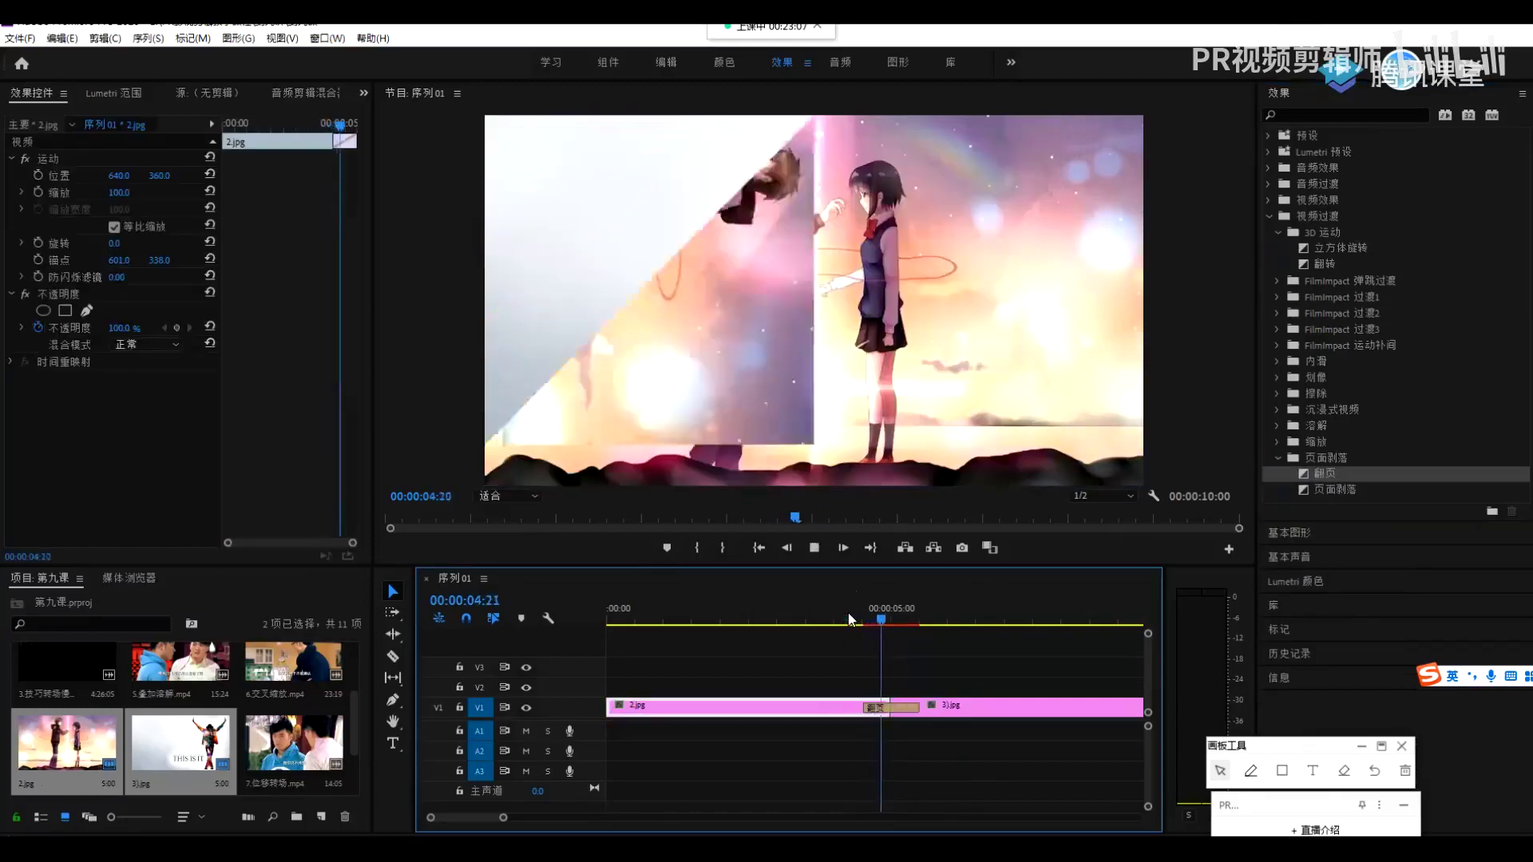
{"action": "left_click", "coordinate": [857, 611]}
{"action": "left_click", "coordinate": [903, 709]}
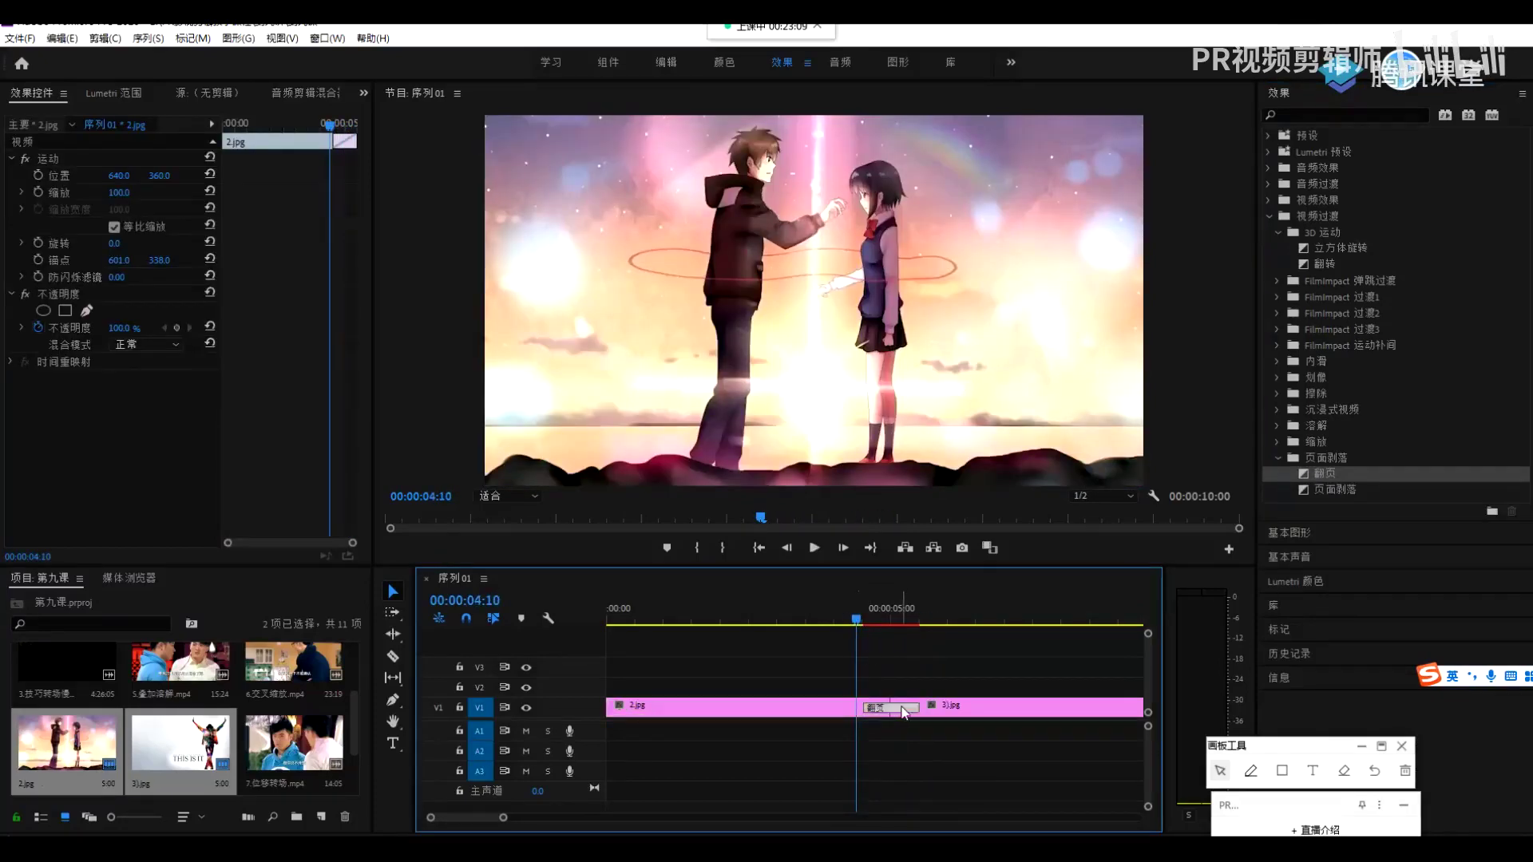
{"action": "key", "text": "Delete"}
Try the 页面剥落 transition at the cut between the two images by playing it, and remove it
{"action": "left_click_drag", "start_coordinate": [1349, 493], "coordinate": [891, 708]}
{"action": "key", "text": "space"}
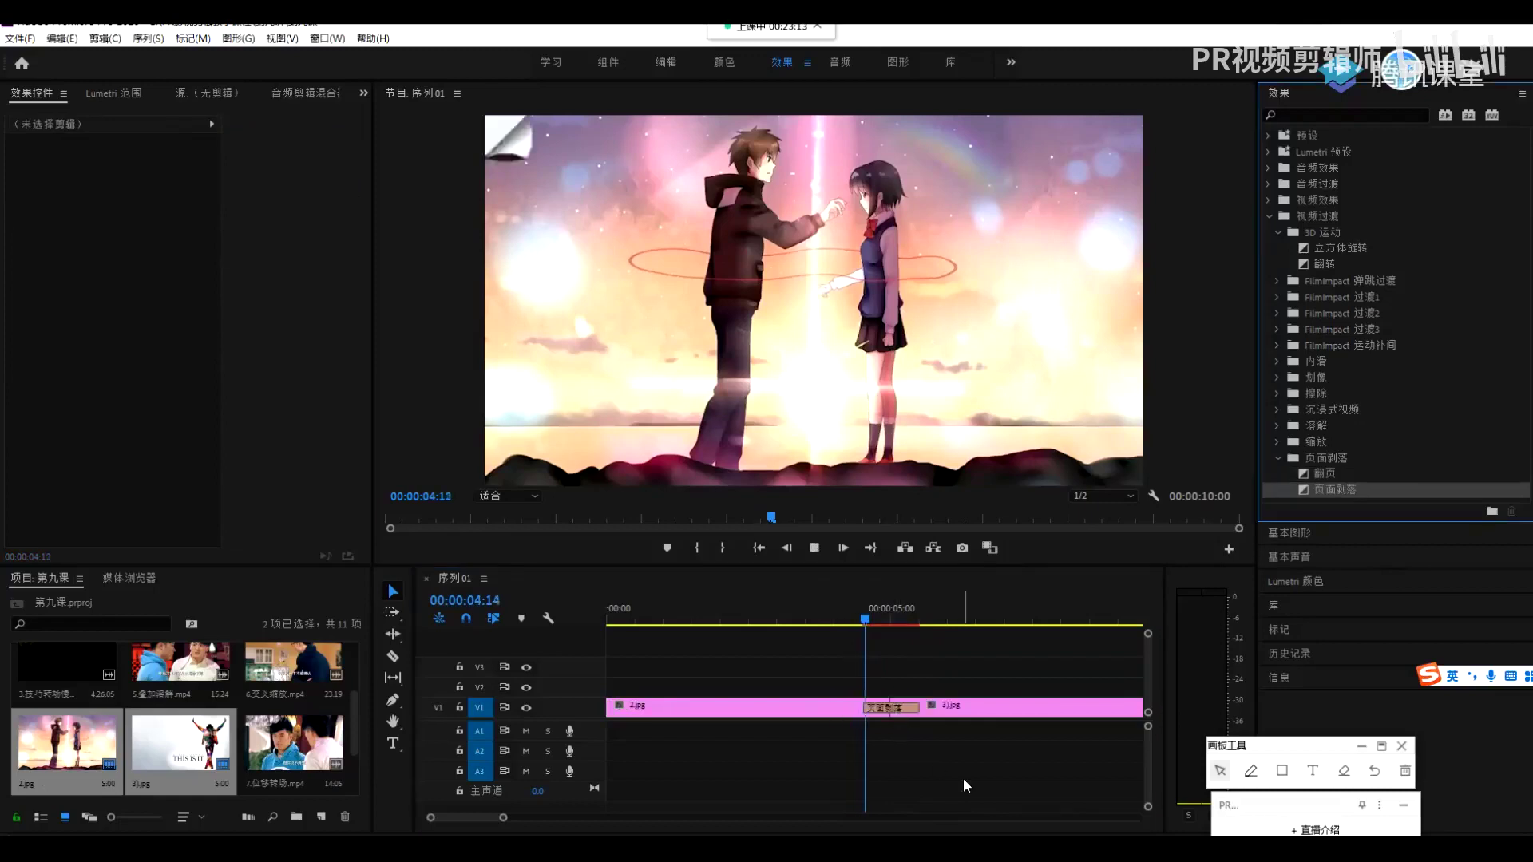
{"action": "left_click", "coordinate": [884, 715]}
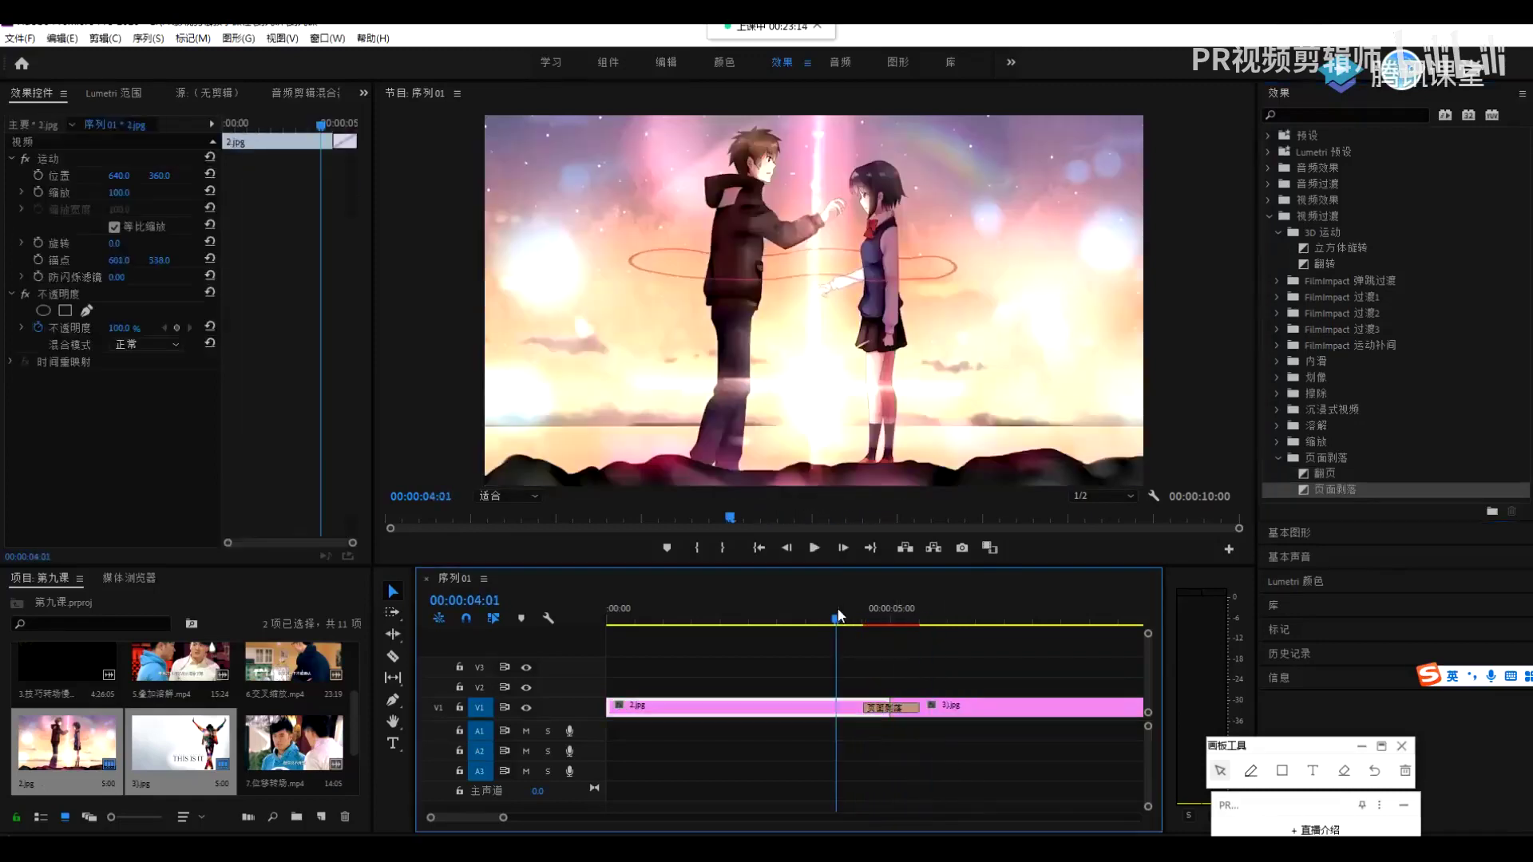
{"action": "left_click", "coordinate": [889, 709]}
{"action": "key", "text": "Delete"}
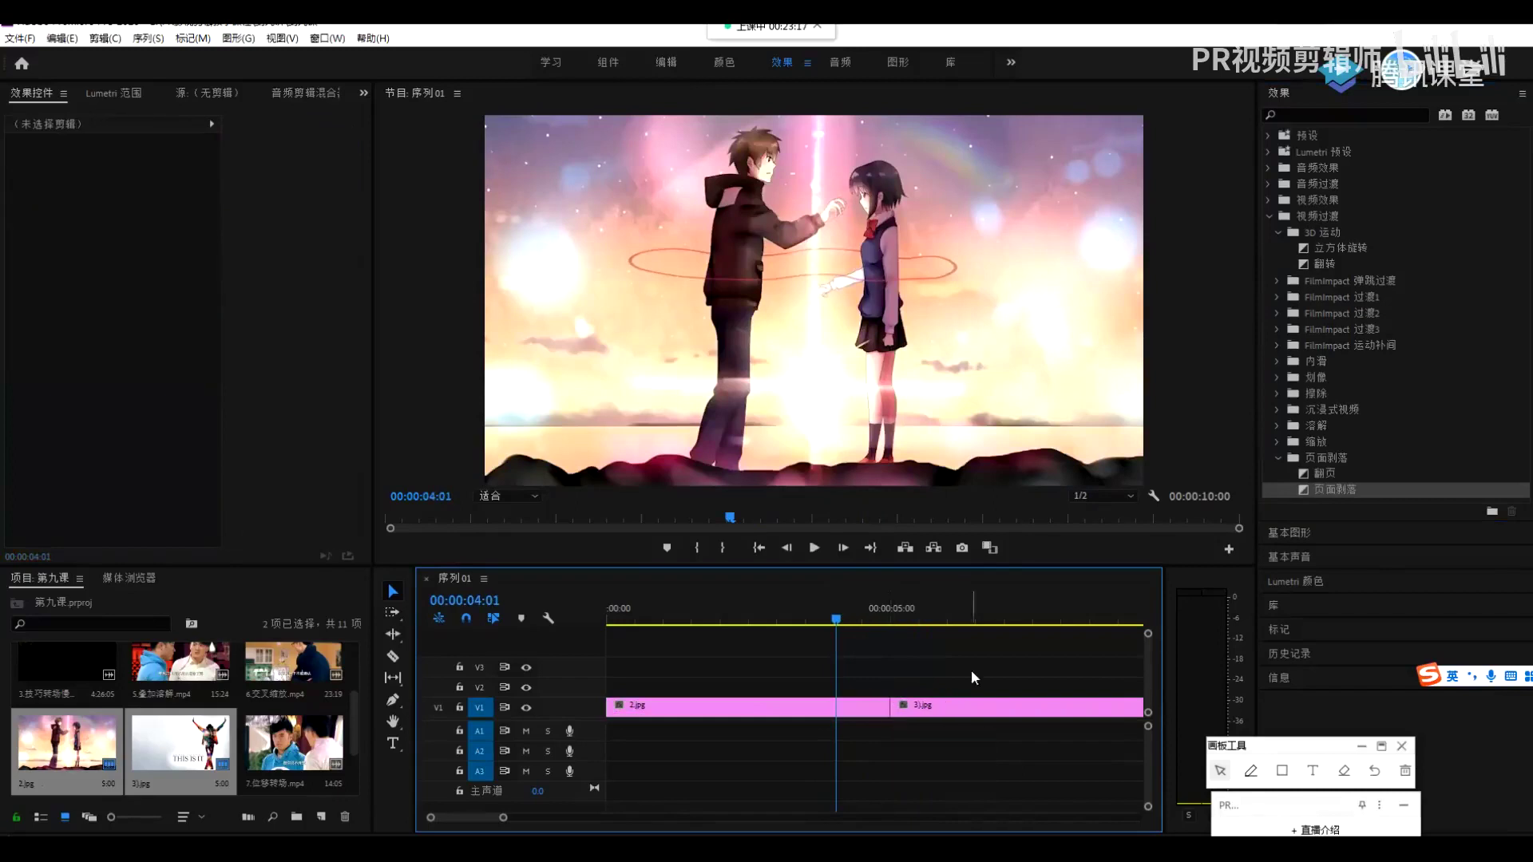
Place the playhead at 00:00:04:04 and list the transitions of the 沉浸式视频 group
{"action": "left_click", "coordinate": [856, 612]}
{"action": "left_click_drag", "start_coordinate": [858, 614], "coordinate": [843, 614]}
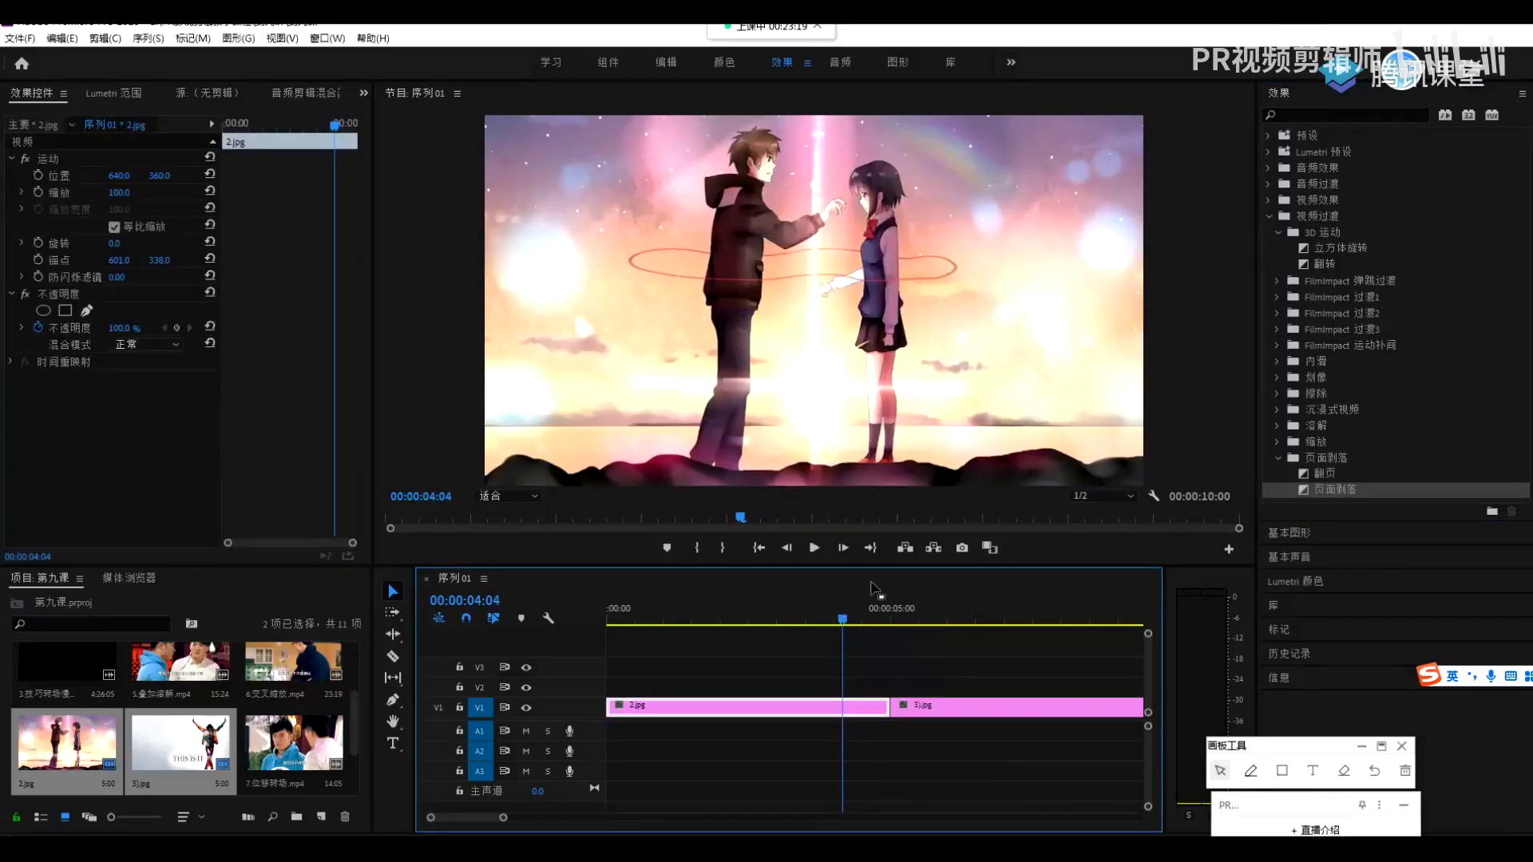
{"action": "left_click", "coordinate": [1278, 458]}
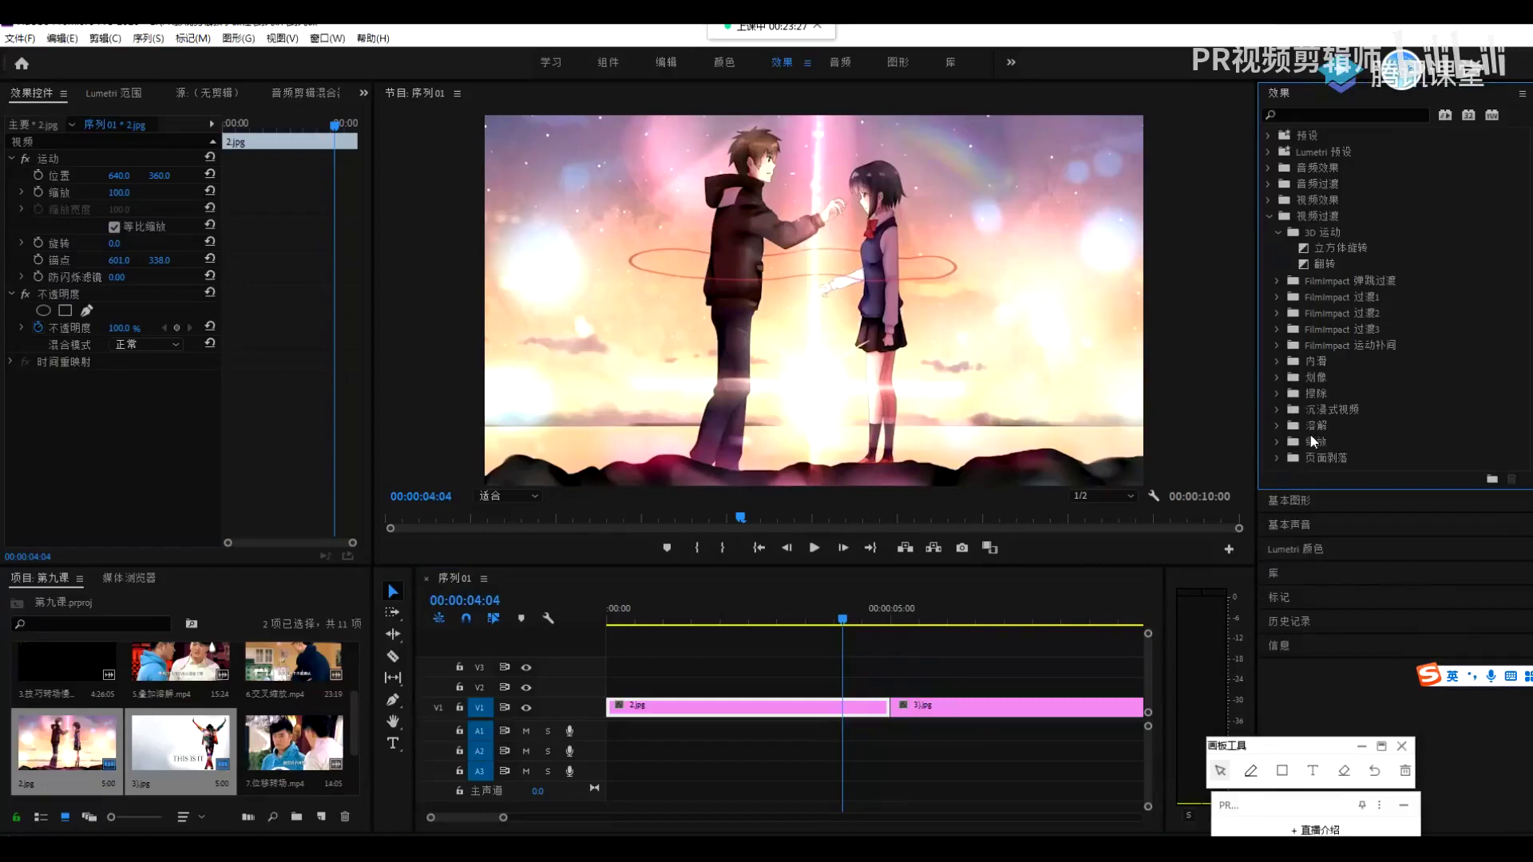
{"action": "left_click", "coordinate": [1278, 408]}
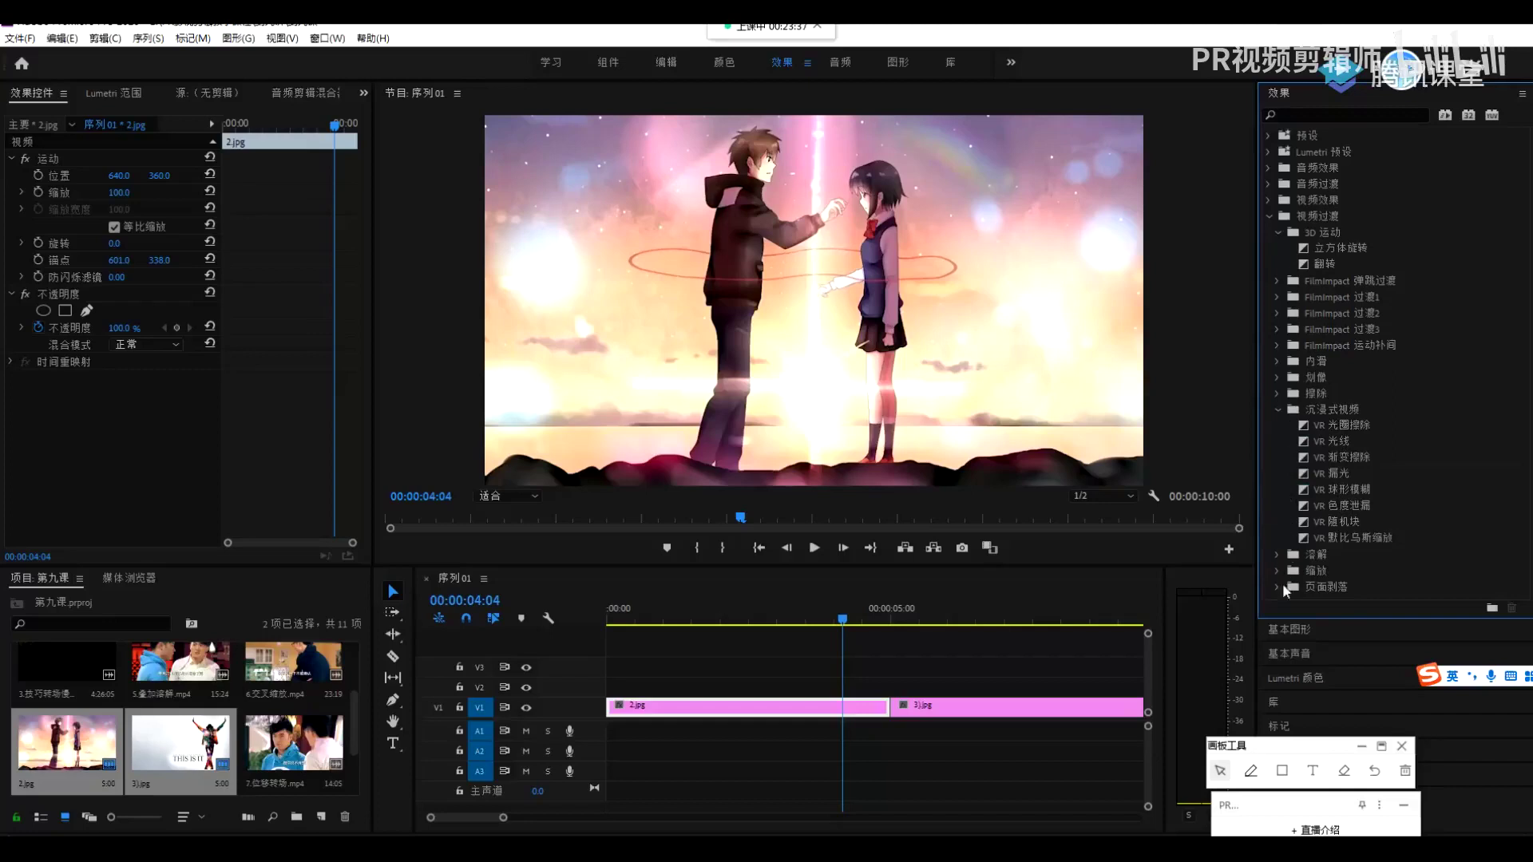
Move the floating class discussion window up to show its messages, and place the playhead at 00:00:04:08
{"action": "left_click_drag", "start_coordinate": [1276, 805], "coordinate": [1254, 294]}
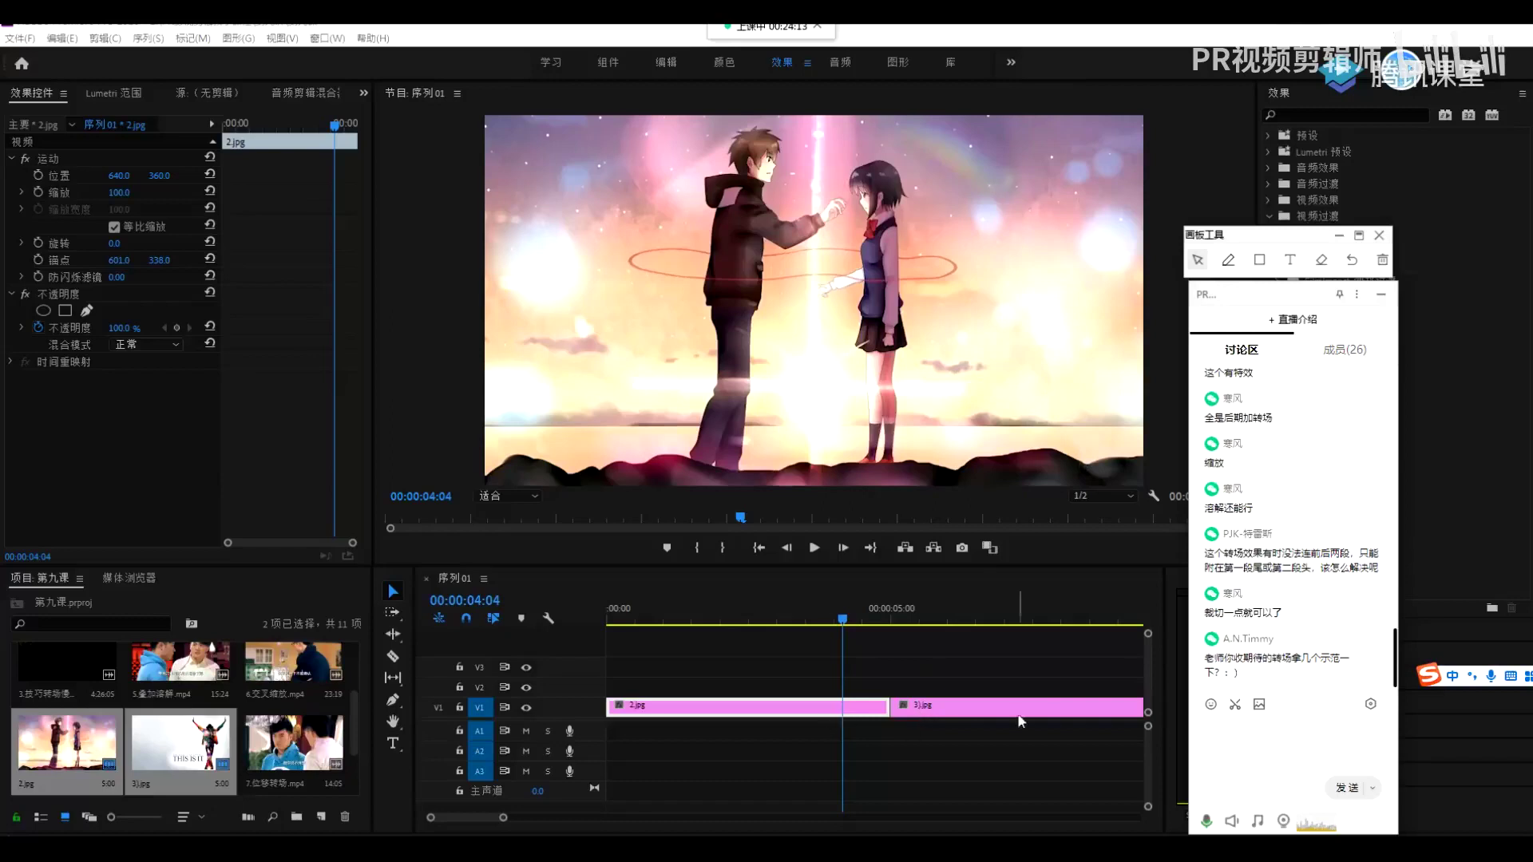
{"action": "left_click", "coordinate": [881, 620]}
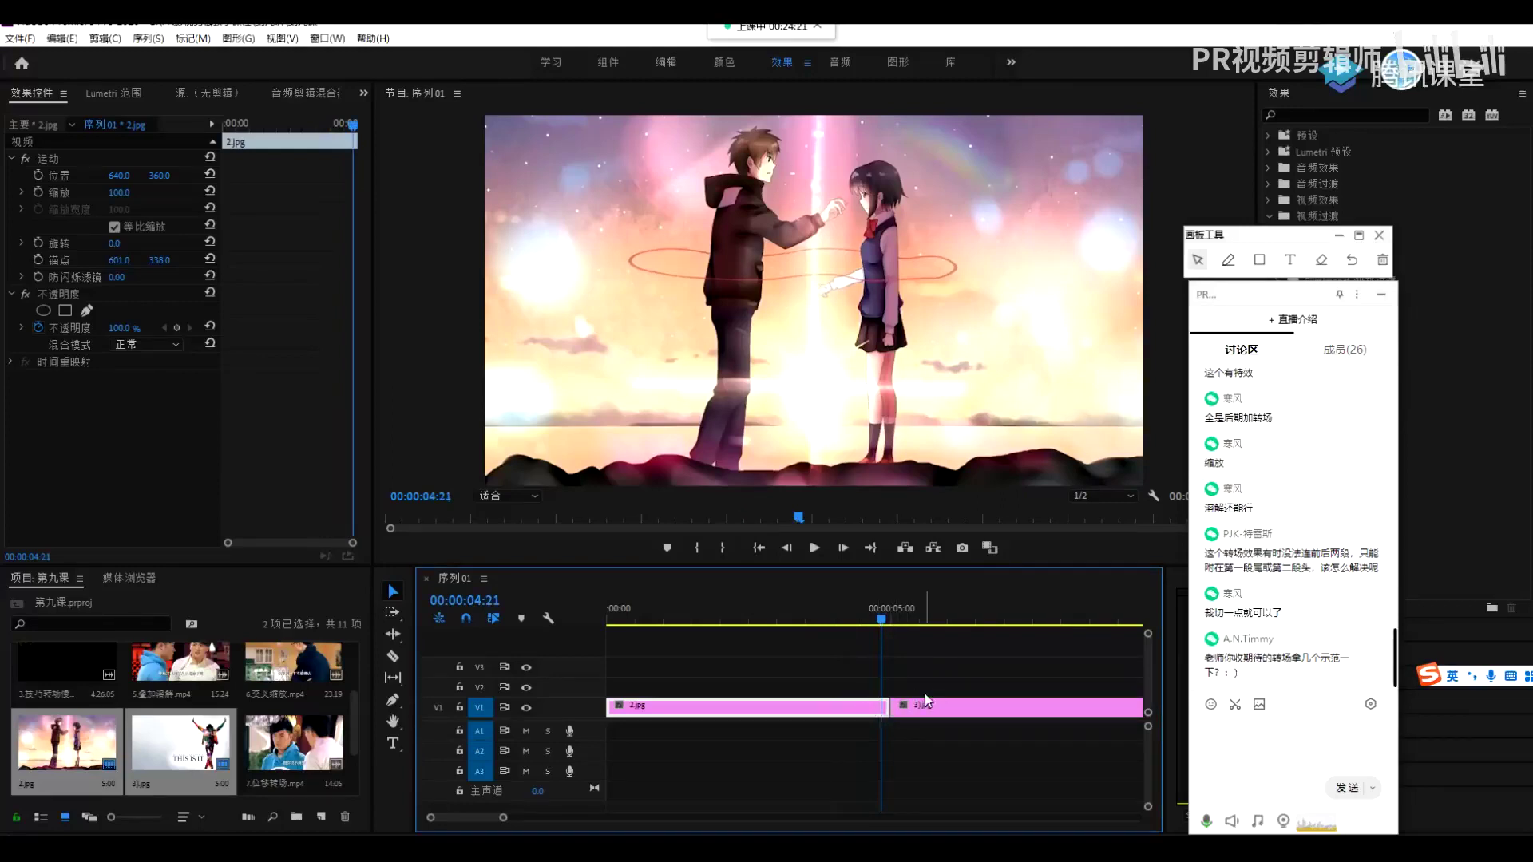
{"action": "left_click", "coordinate": [851, 619]}
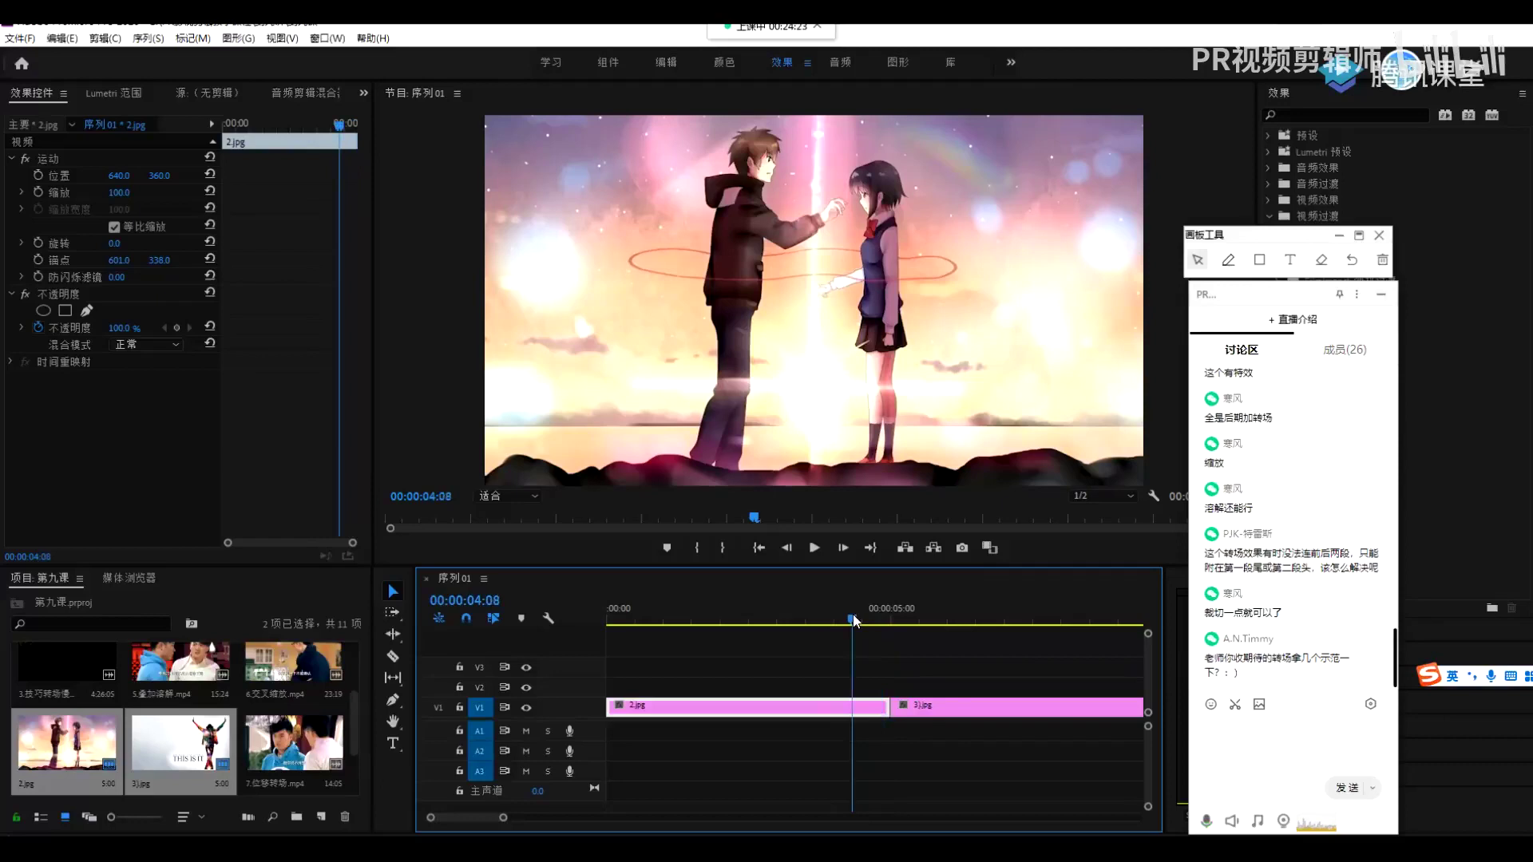
Delete both image clips from track V1 so the sequence is empty
{"action": "key", "text": "minus"}
{"action": "key", "text": "minus"}
{"action": "key", "text": "minus"}
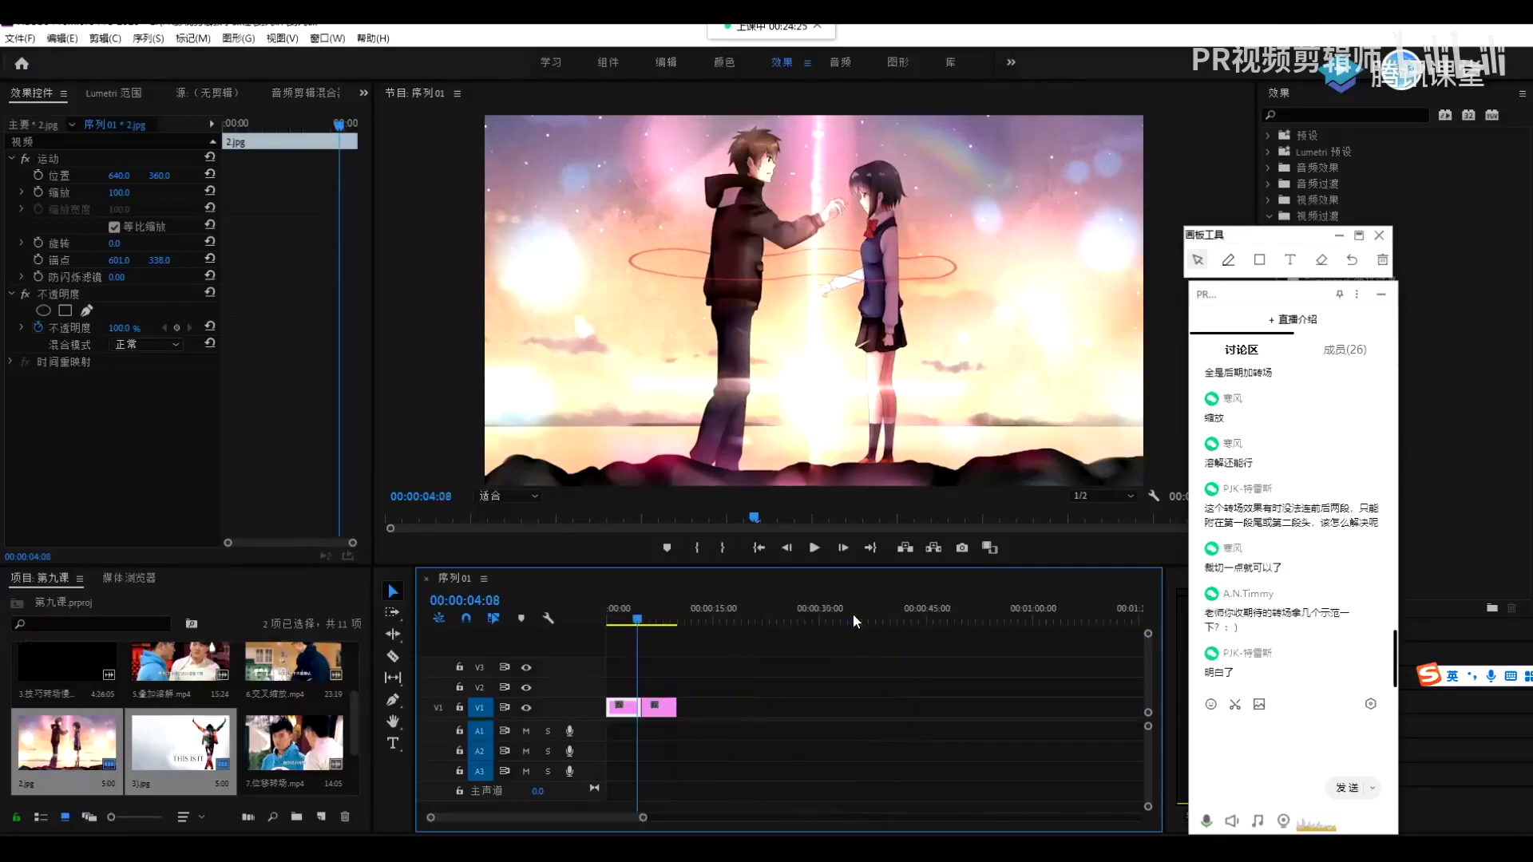
{"action": "key", "text": "equal"}
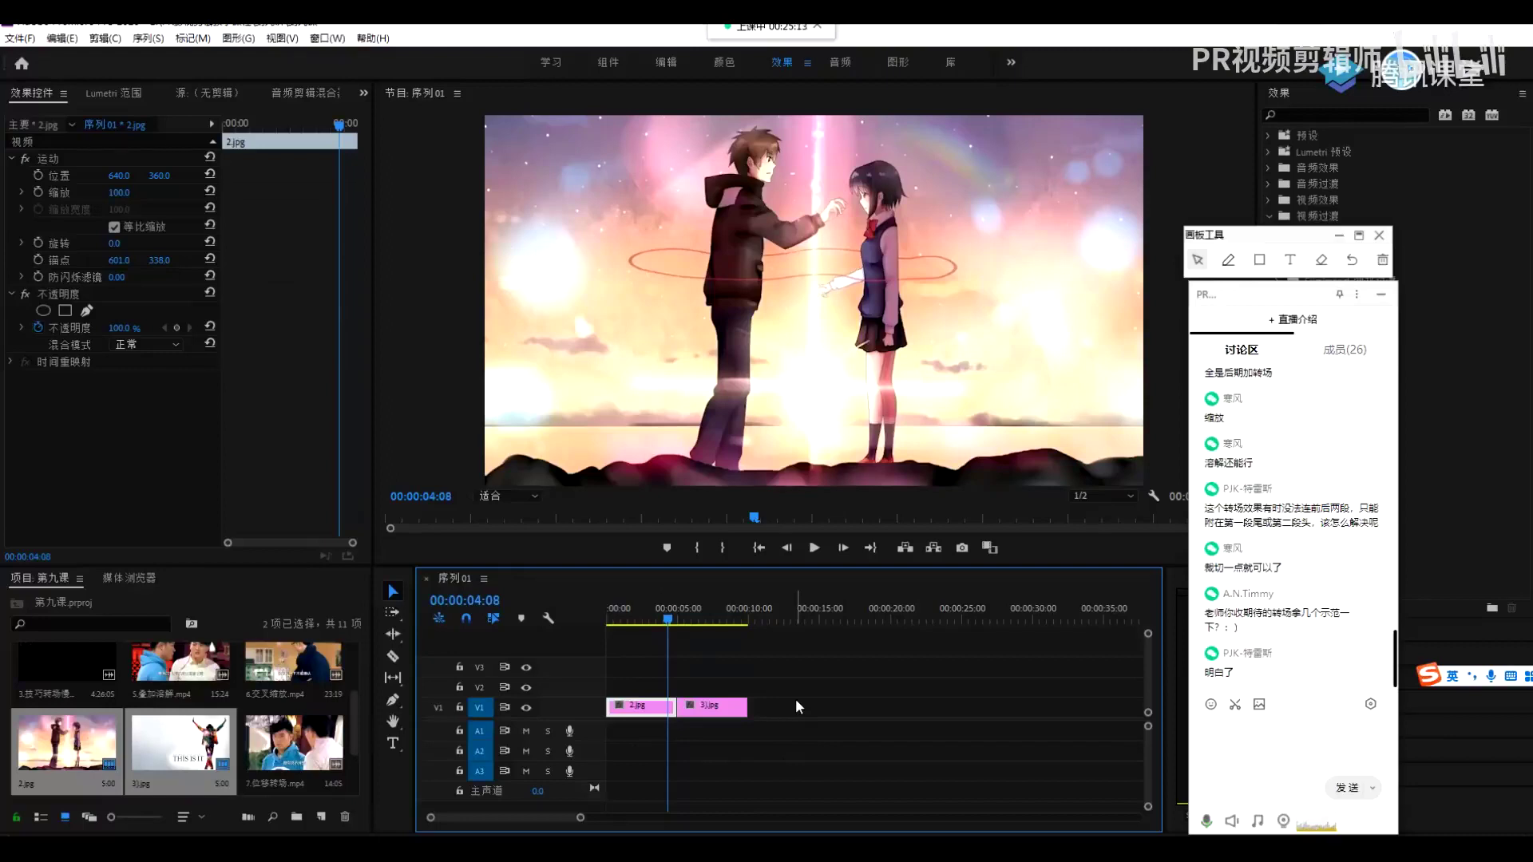
{"action": "left_click_drag", "start_coordinate": [772, 730], "coordinate": [643, 680]}
{"action": "key", "text": "Delete"}
Place 7.位移转场.mp4 at the start of V1 and scale it to the frame size with 缩放为帧大小
{"action": "left_click_drag", "start_coordinate": [251, 743], "coordinate": [616, 709]}
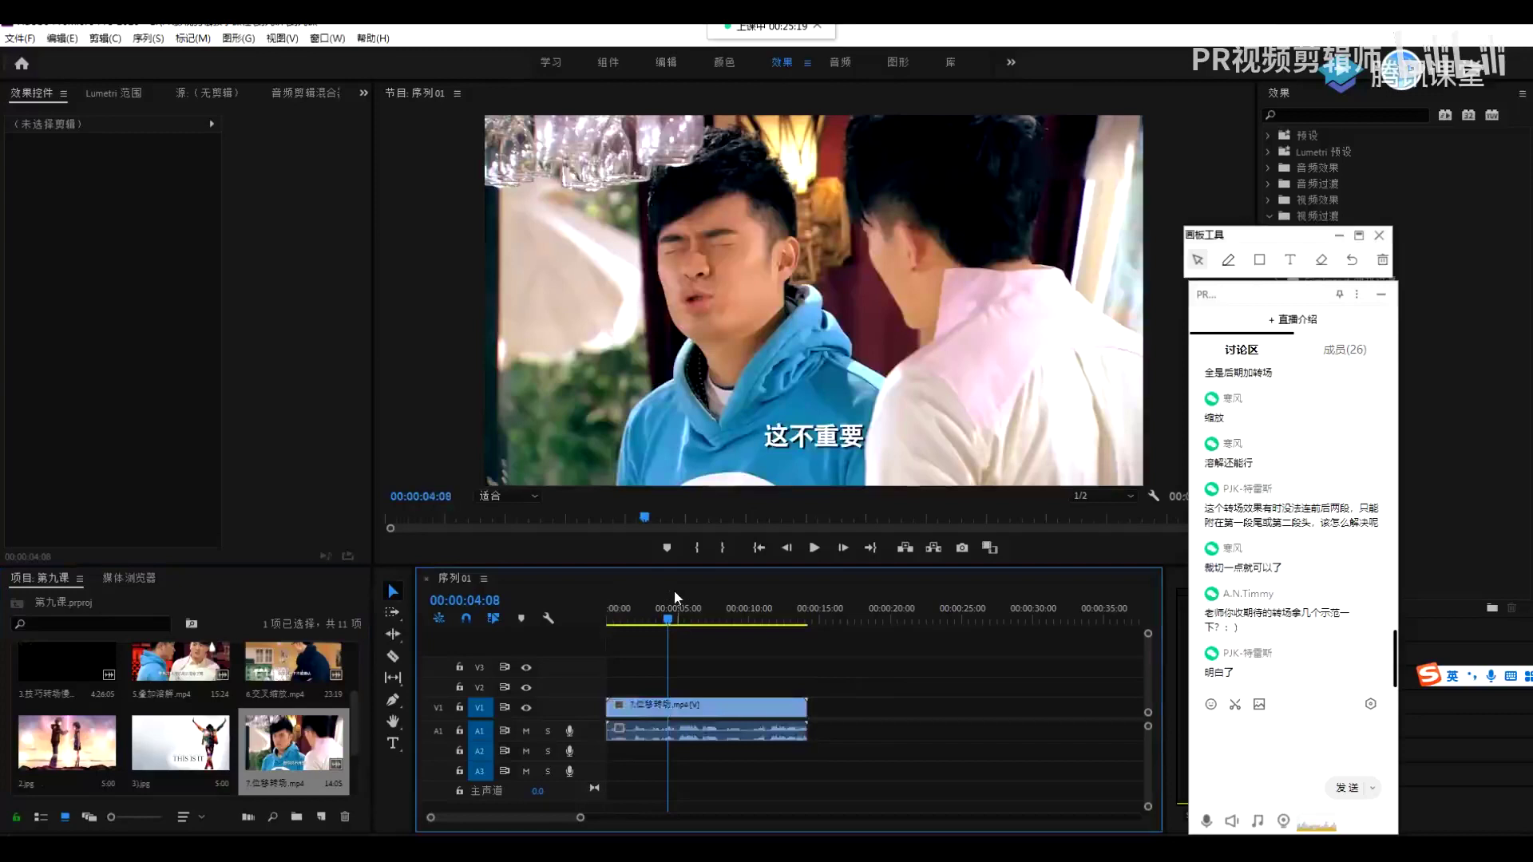
{"action": "left_click", "coordinate": [675, 706]}
{"action": "key", "text": "Home"}
{"action": "right_click", "coordinate": [735, 708]}
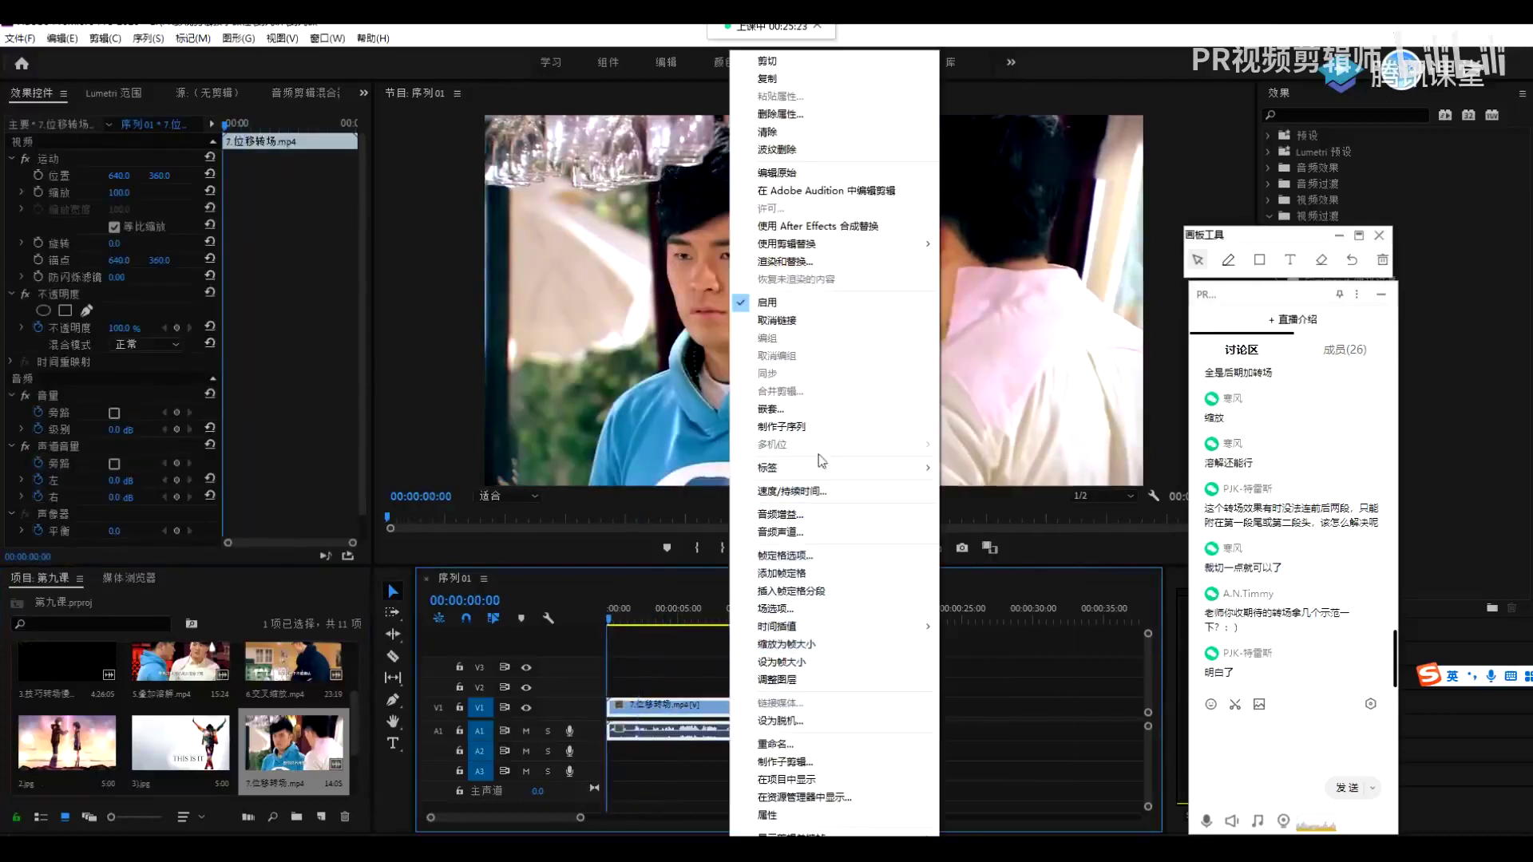
{"action": "left_click", "coordinate": [793, 645]}
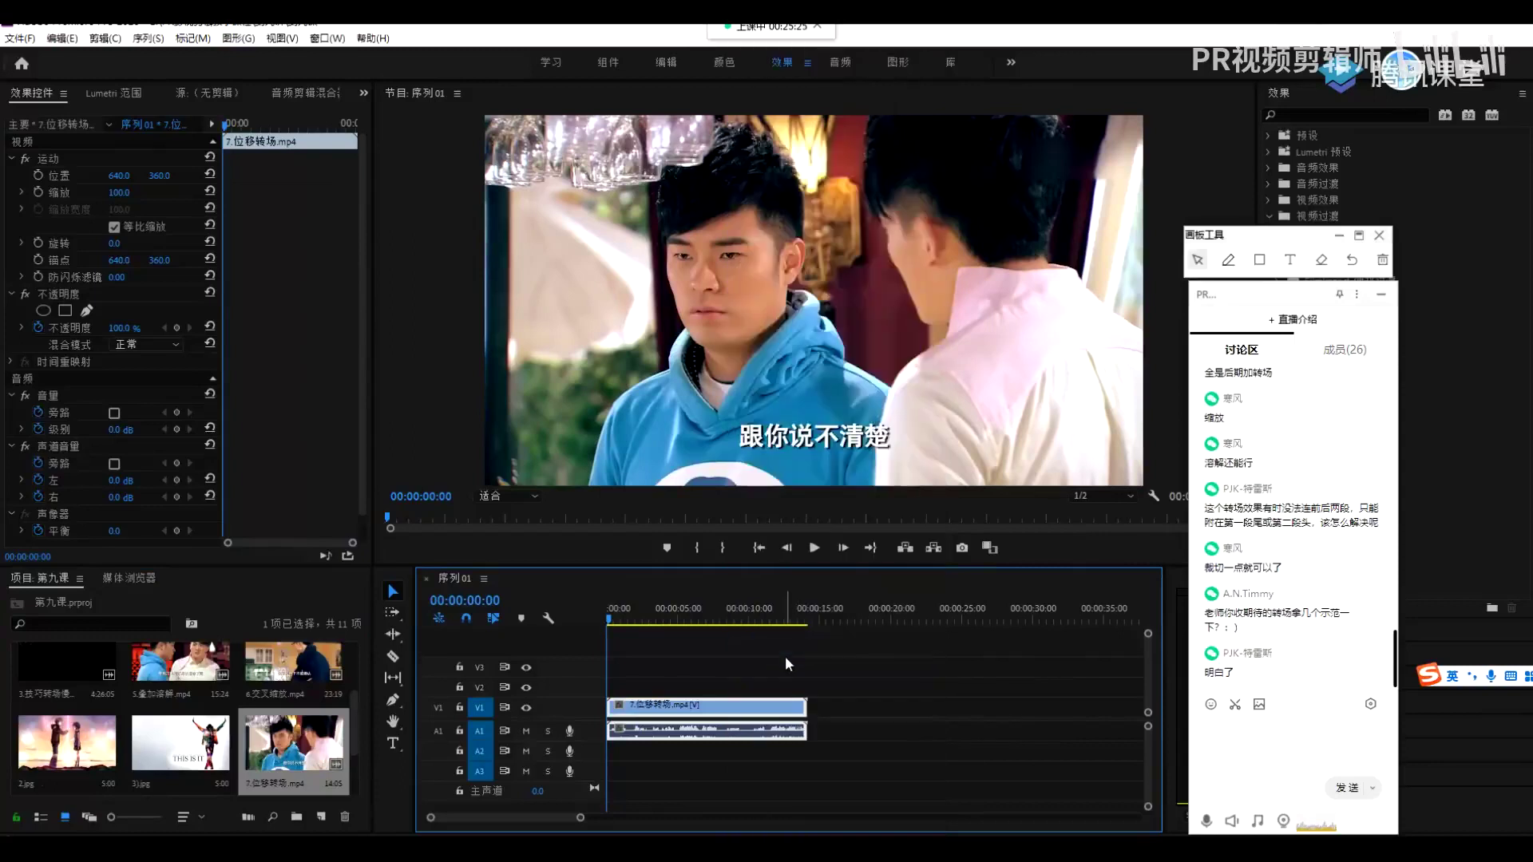
Play through the 7.位移转场.mp4 clip, delete it from the timeline, and return the playhead to the start
{"action": "key", "text": "space"}
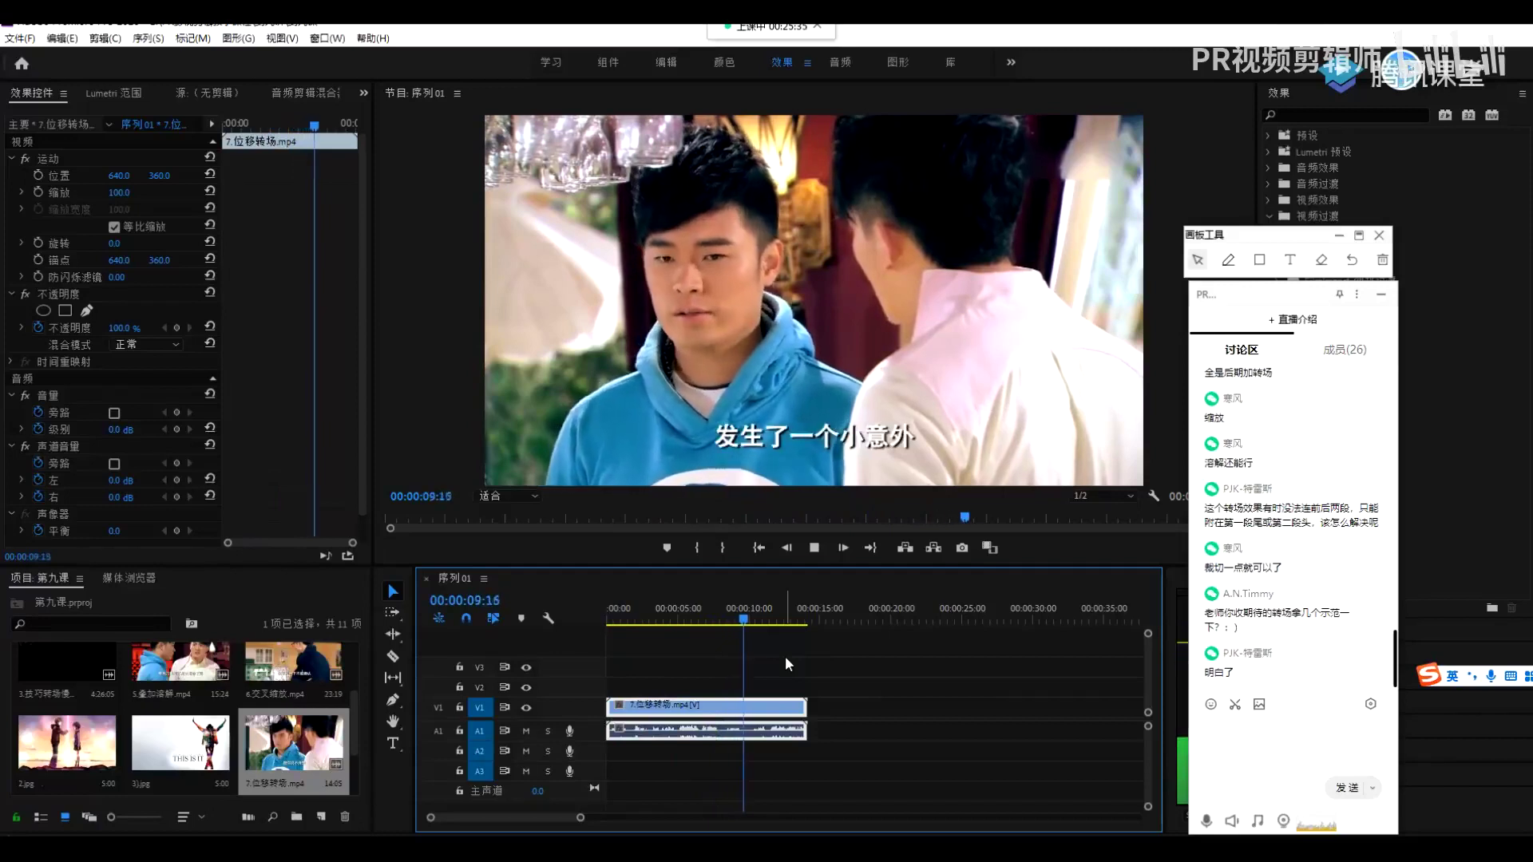
{"action": "key", "text": "space"}
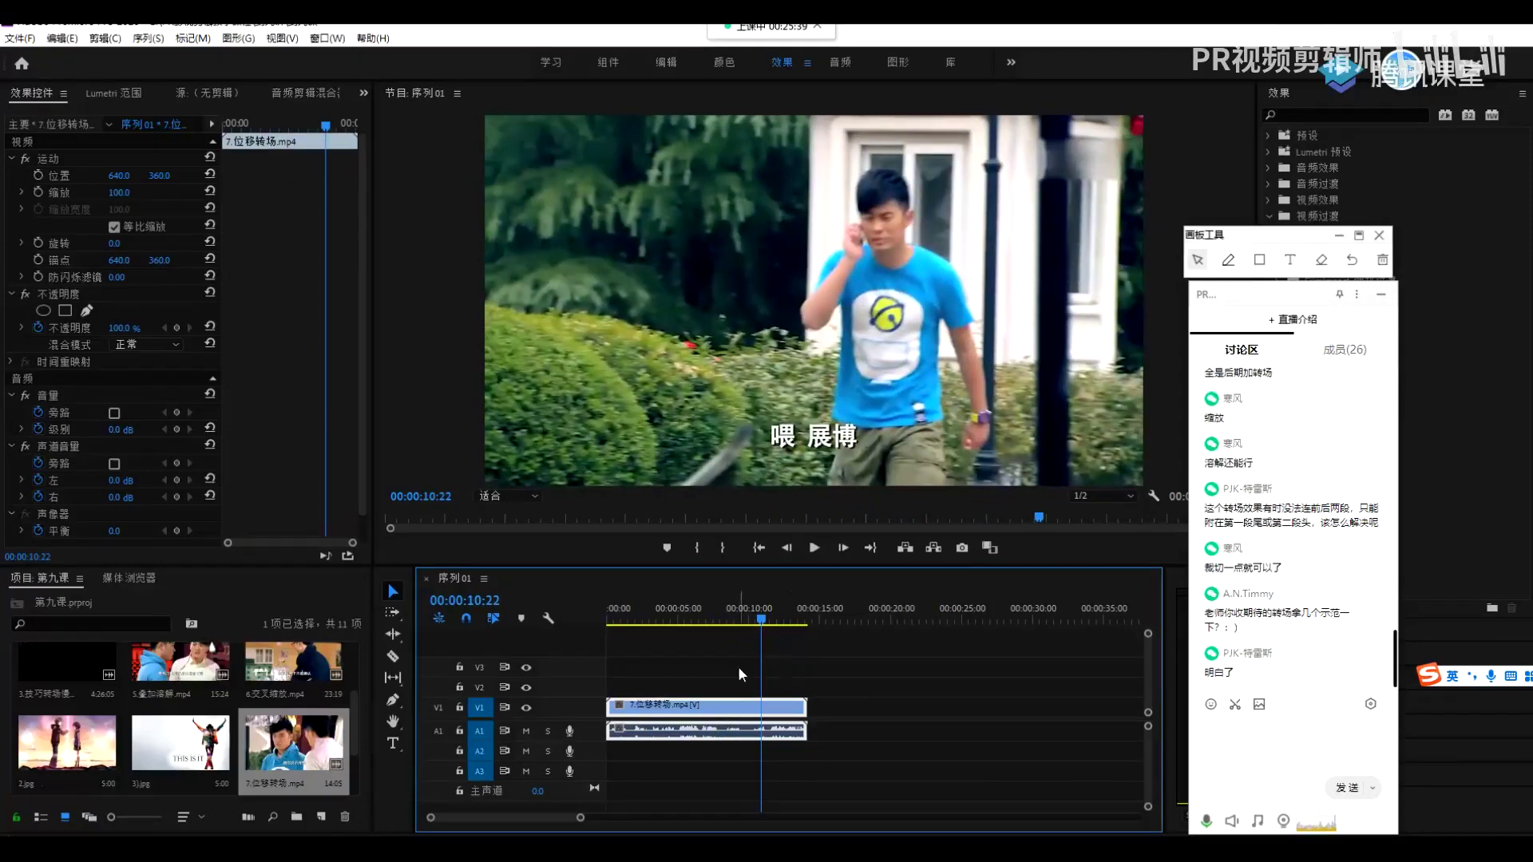
{"action": "left_click_drag", "start_coordinate": [760, 625], "coordinate": [697, 621]}
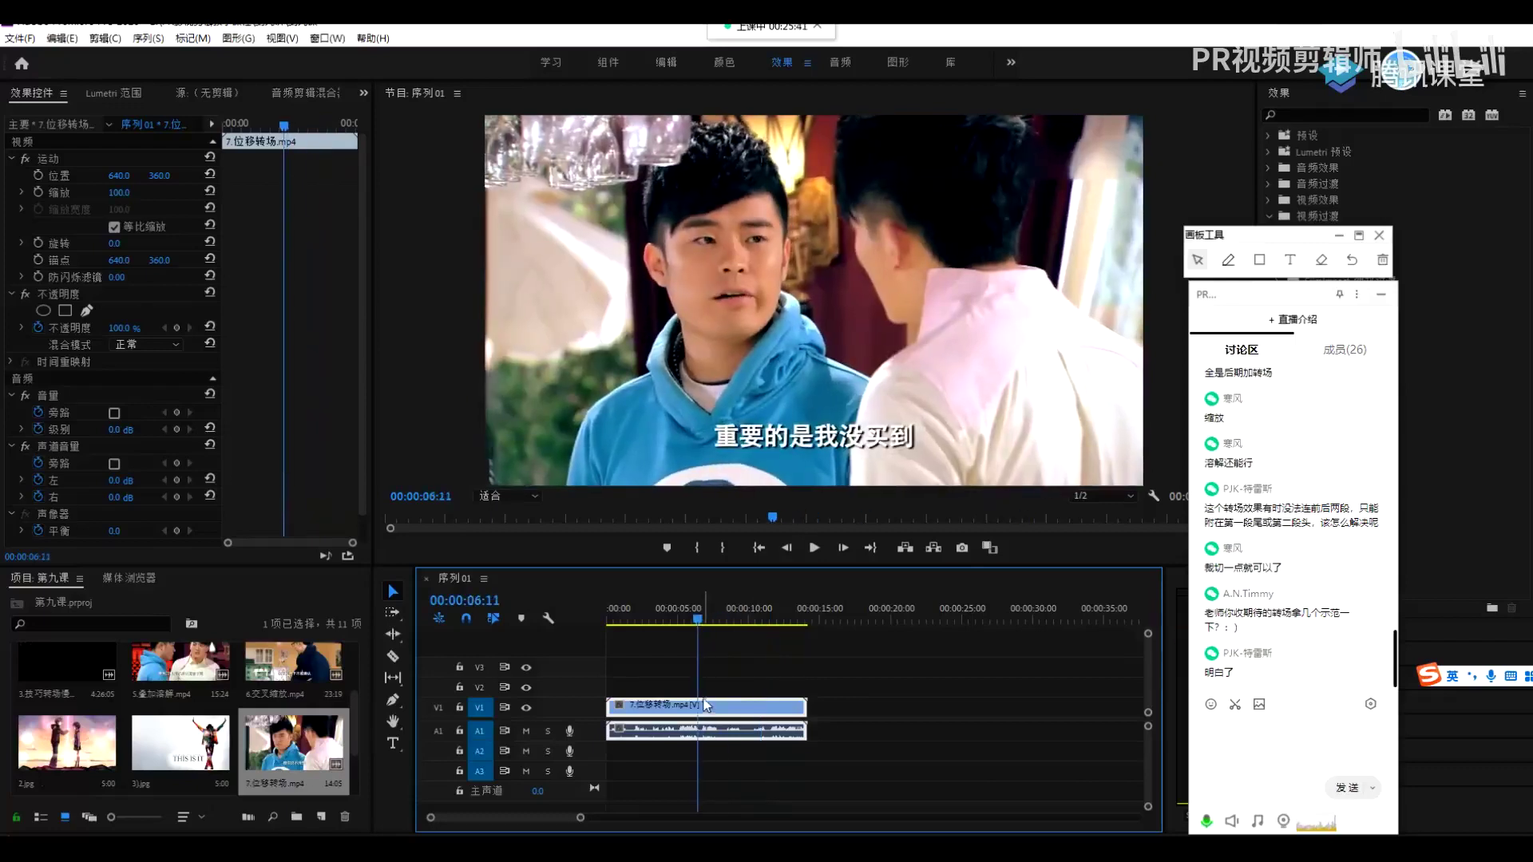
{"action": "key", "text": "Delete"}
{"action": "left_click_drag", "start_coordinate": [698, 614], "coordinate": [481, 615]}
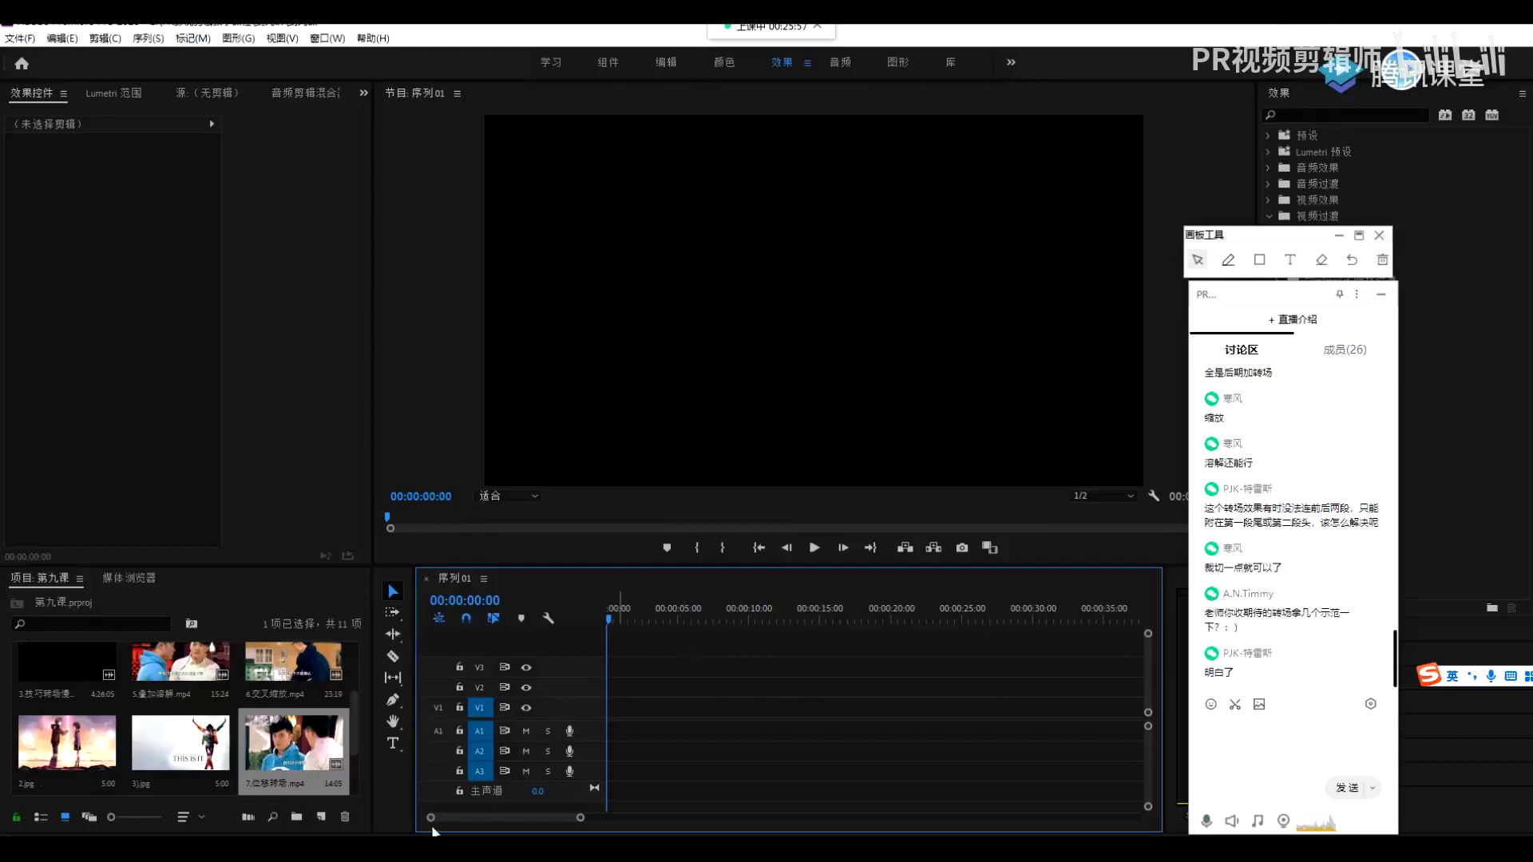
Switch to File Explorer and import all three clips from the 素材包 > 光效素材 folder into the Premiere Pro project
{"action": "left_click", "coordinate": [352, 711]}
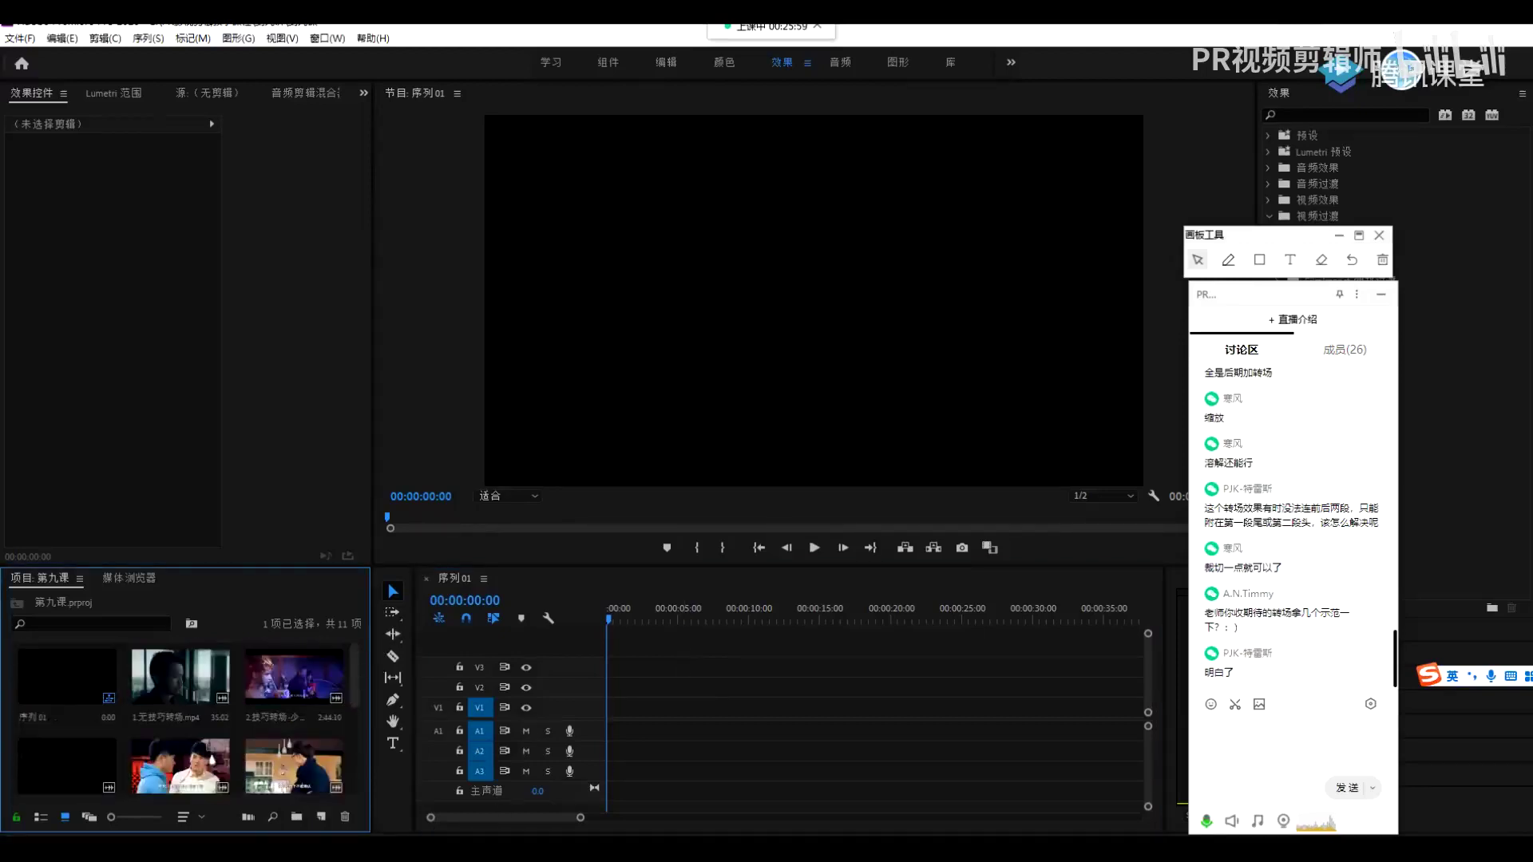
{"action": "key", "text": "alt+Tab"}
{"action": "left_click", "coordinate": [16, 158]}
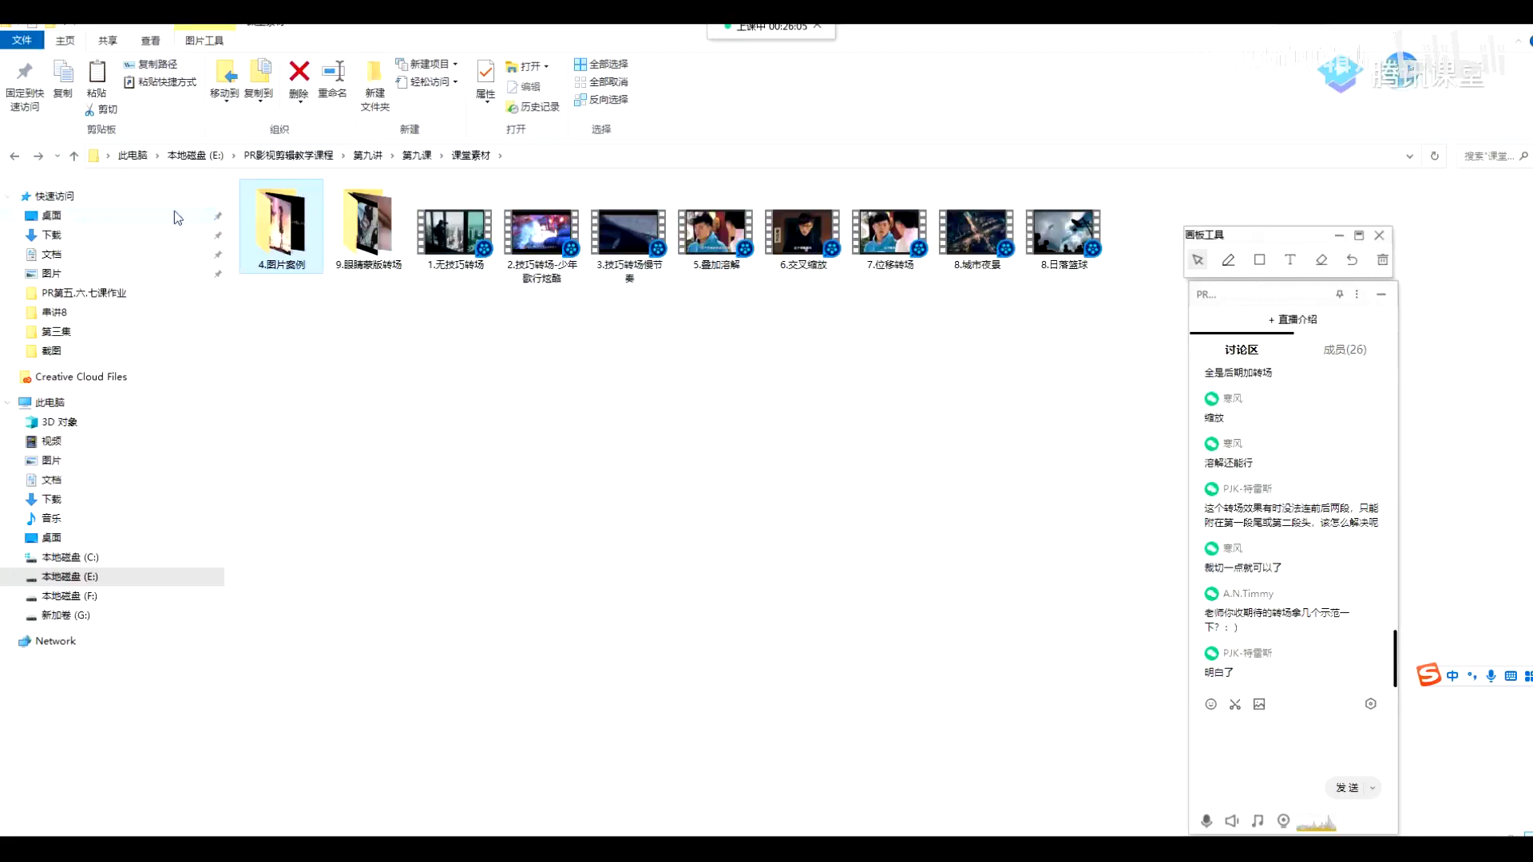
{"action": "left_click", "coordinate": [17, 157]}
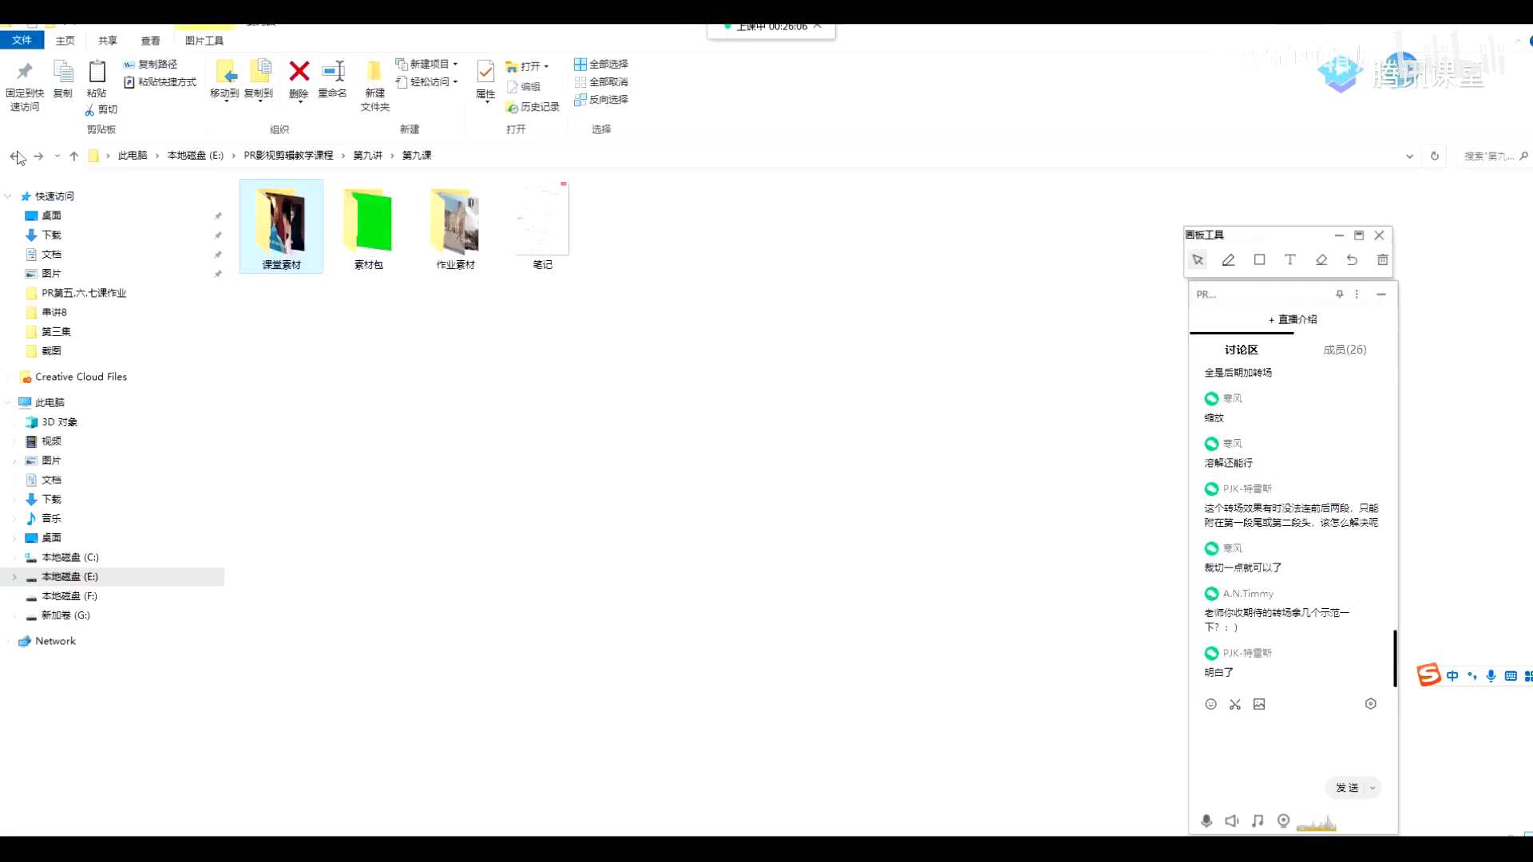
{"action": "double_click", "coordinate": [371, 237]}
{"action": "double_click", "coordinate": [279, 226]}
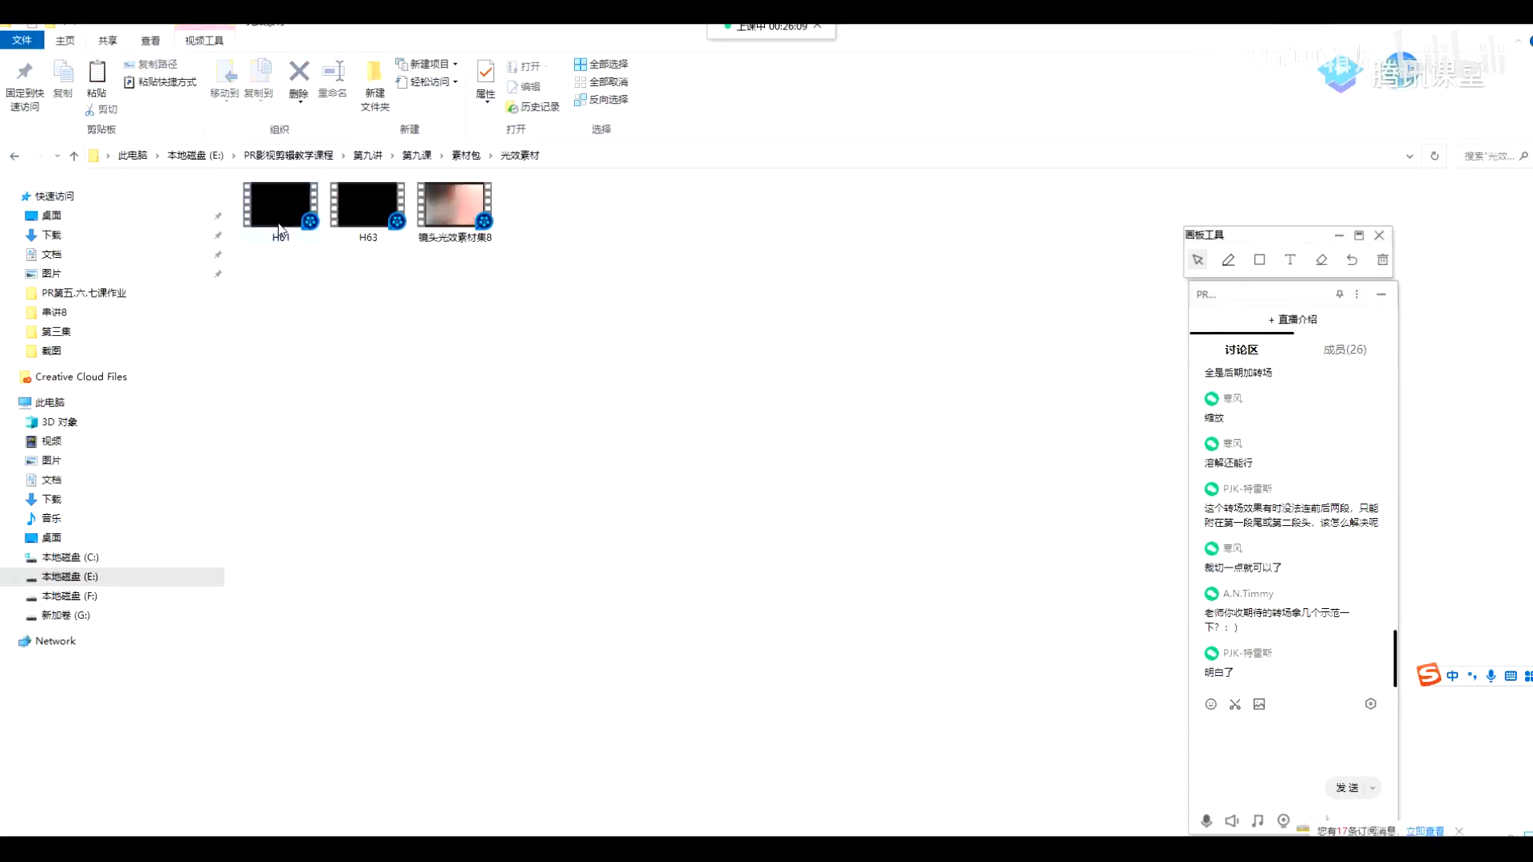
{"action": "left_click_drag", "start_coordinate": [541, 265], "coordinate": [332, 783]}
{"action": "scroll", "coordinate": [356, 708], "scroll_direction": "down", "scroll_amount": 2}
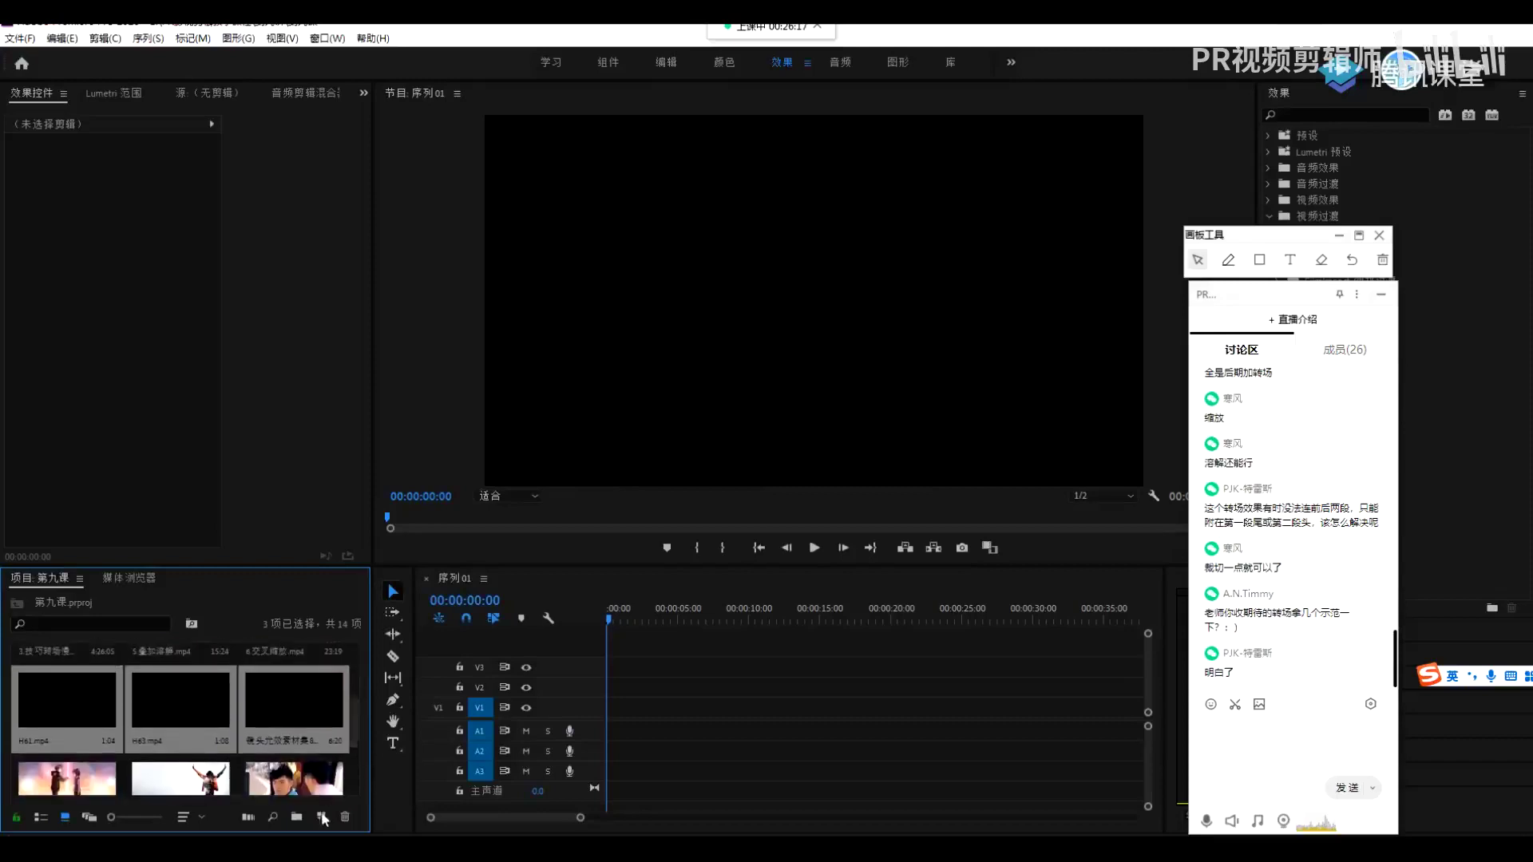
Place 5.叠加溶解.mp4 from the project at the start of track V1
{"action": "scroll", "coordinate": [357, 718], "scroll_direction": "up", "scroll_amount": 4}
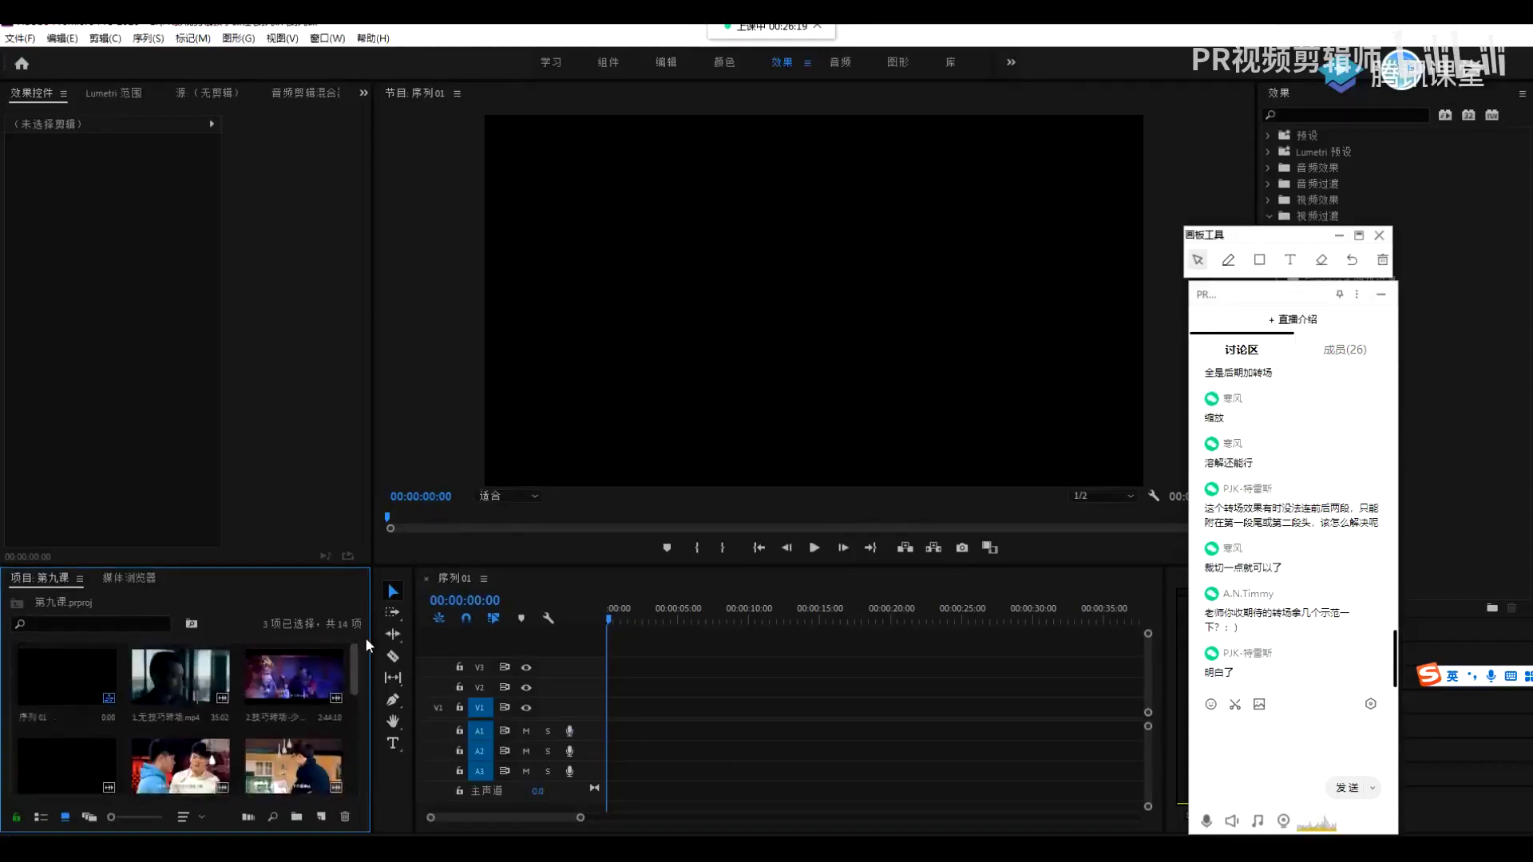
{"action": "scroll", "coordinate": [362, 681], "scroll_direction": "down", "scroll_amount": 3}
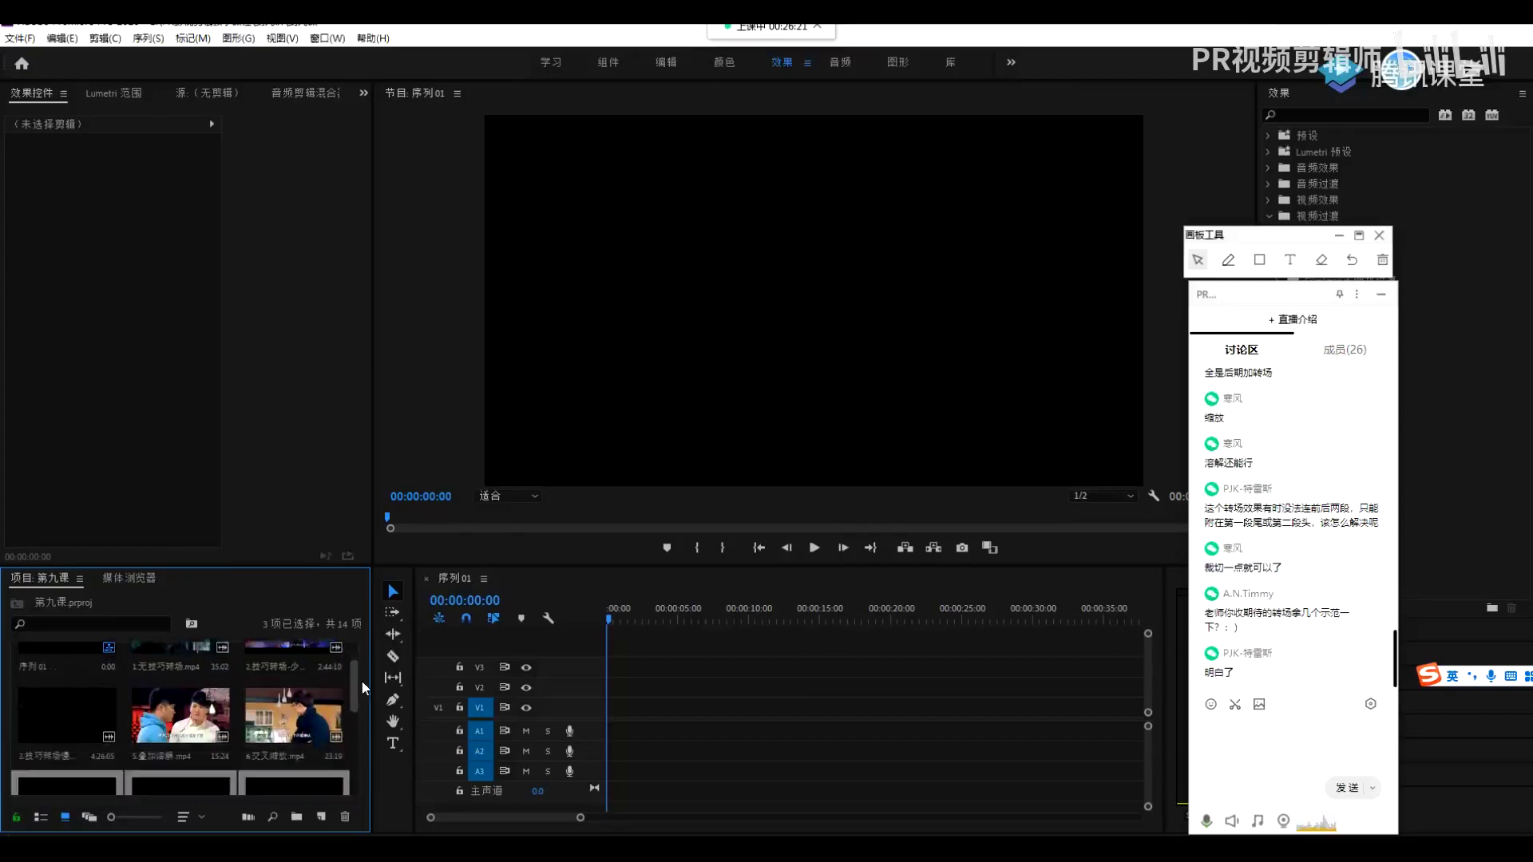
{"action": "left_click_drag", "start_coordinate": [170, 677], "coordinate": [638, 706]}
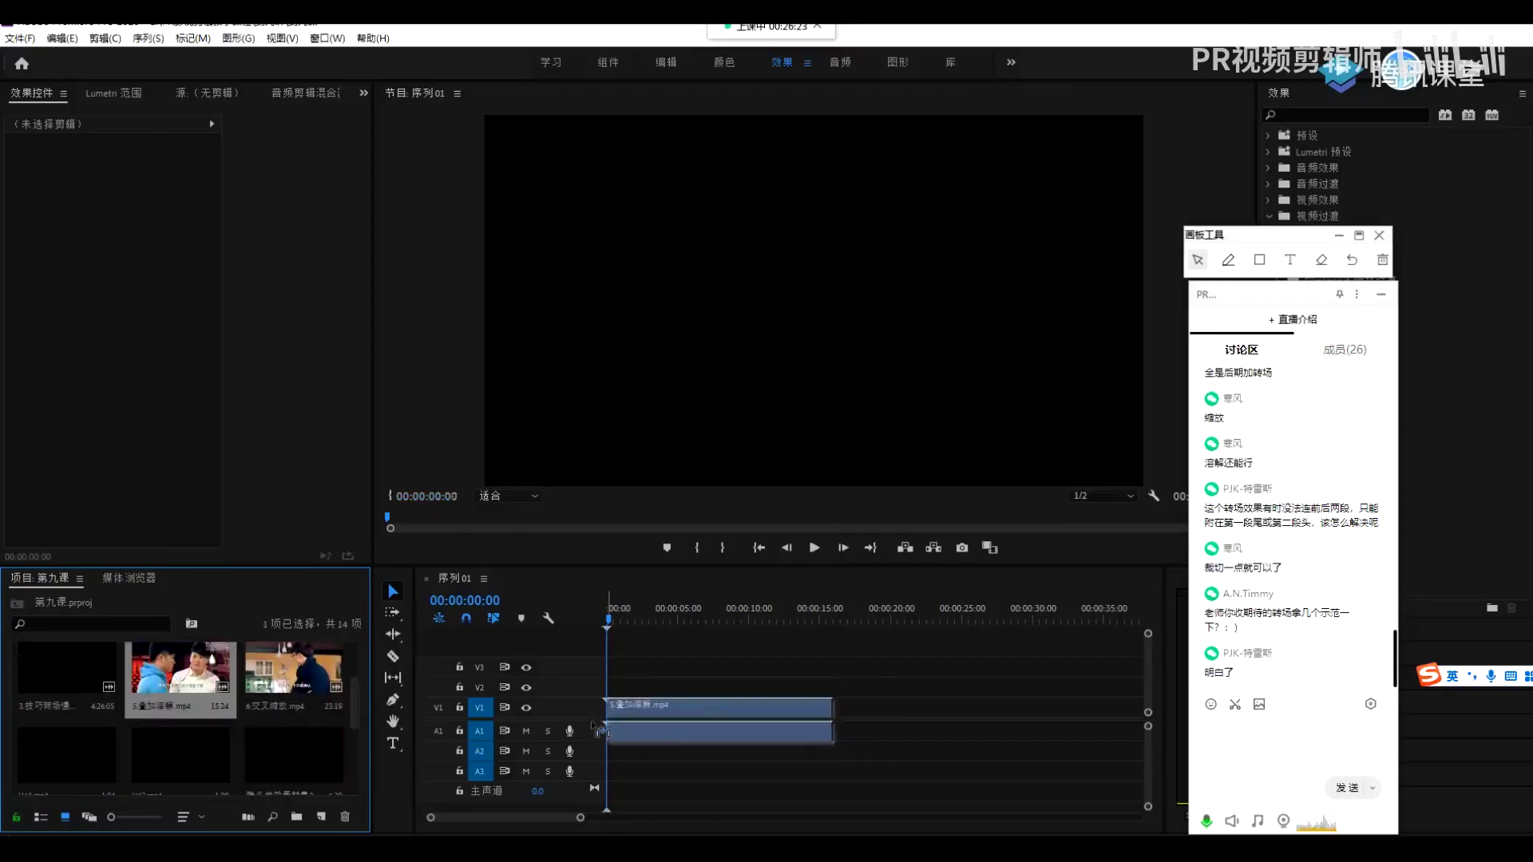
Split the 5.叠加溶解.mp4 clip at about 00:00:05:12 and delete the part after the cut
{"action": "left_click", "coordinate": [697, 614]}
{"action": "left_click_drag", "start_coordinate": [697, 615], "coordinate": [683, 608]}
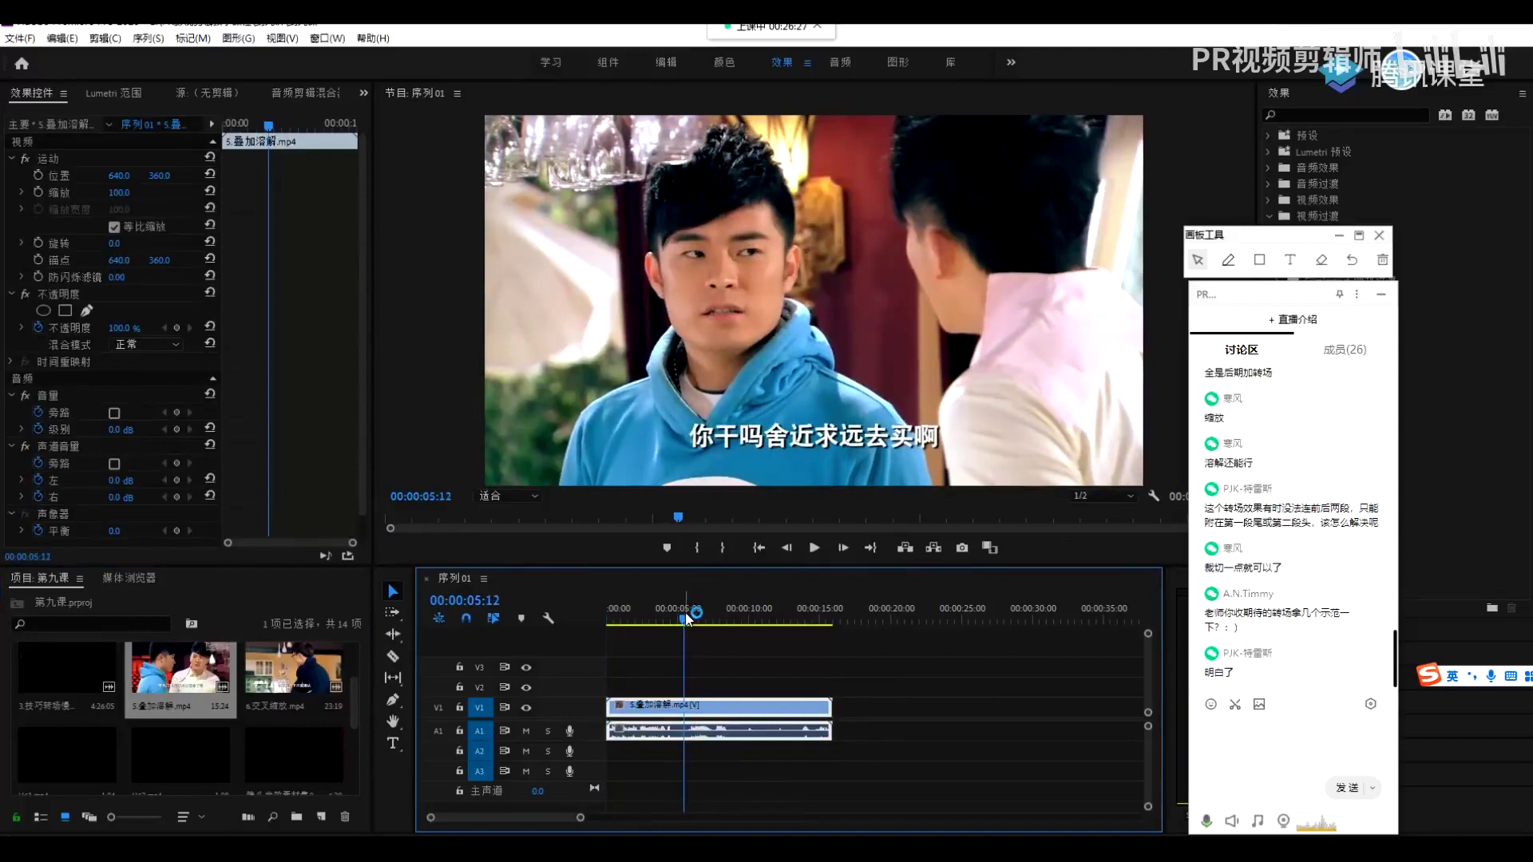
{"action": "key", "text": "c"}
{"action": "left_click", "coordinate": [683, 707]}
{"action": "key", "text": "v"}
{"action": "left_click", "coordinate": [723, 713]}
{"action": "key", "text": "Delete"}
Split the remaining clip at about 00:00:02:08 and select the second segment
{"action": "left_click", "coordinate": [638, 611]}
{"action": "key", "text": "c"}
{"action": "left_click", "coordinate": [643, 708]}
{"action": "key", "text": "v"}
{"action": "left_click", "coordinate": [659, 710]}
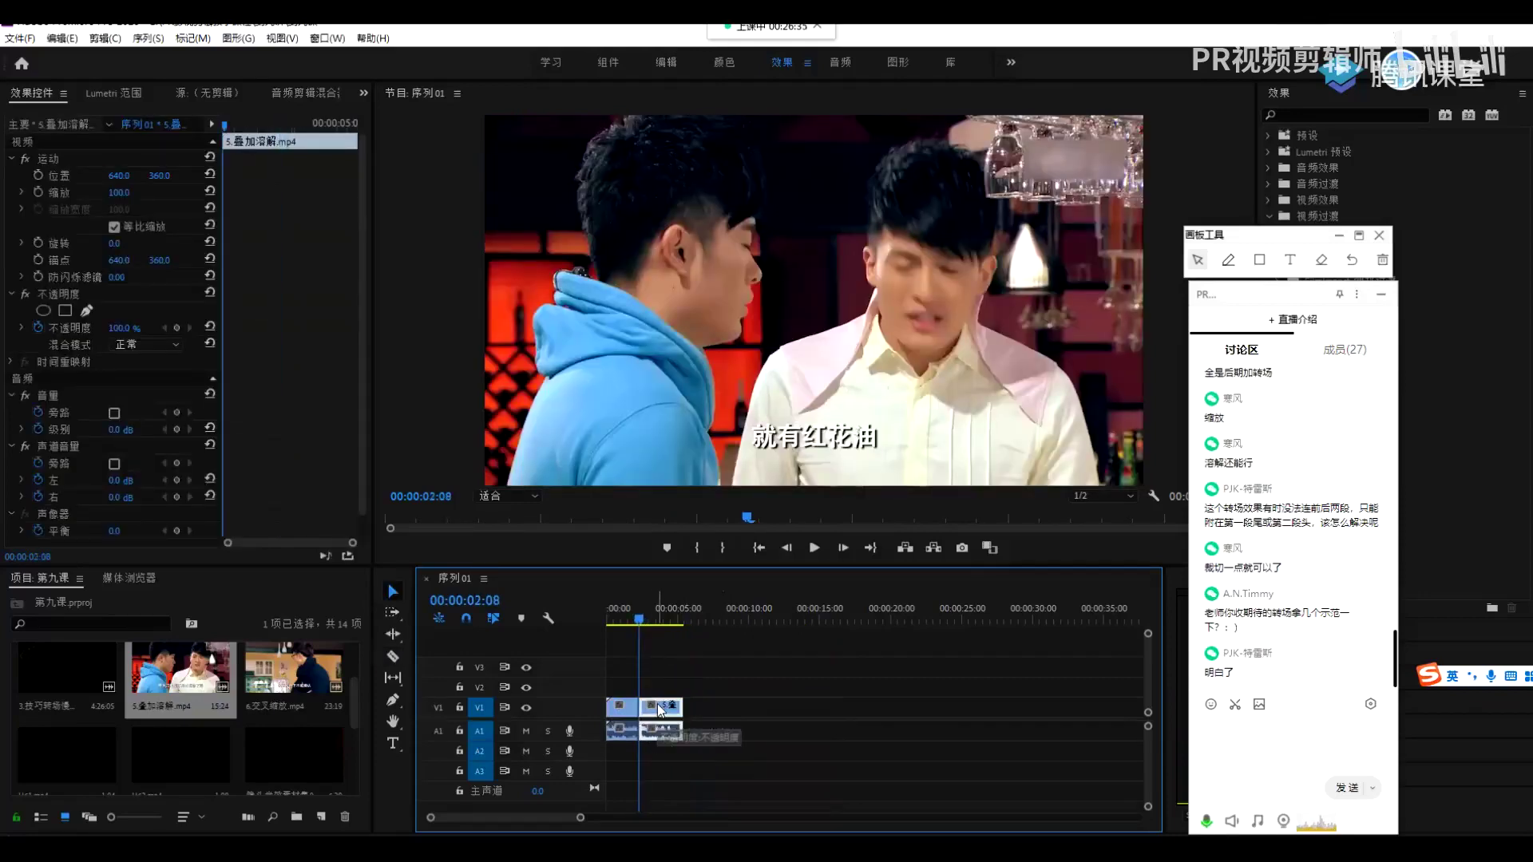
Split the second segment again at 00:00:04:00
{"action": "key", "text": "="}
{"action": "key", "text": "="}
{"action": "left_click", "coordinate": [658, 707]}
{"action": "left_click", "coordinate": [728, 616]}
{"action": "left_click_drag", "start_coordinate": [730, 613], "coordinate": [834, 623]}
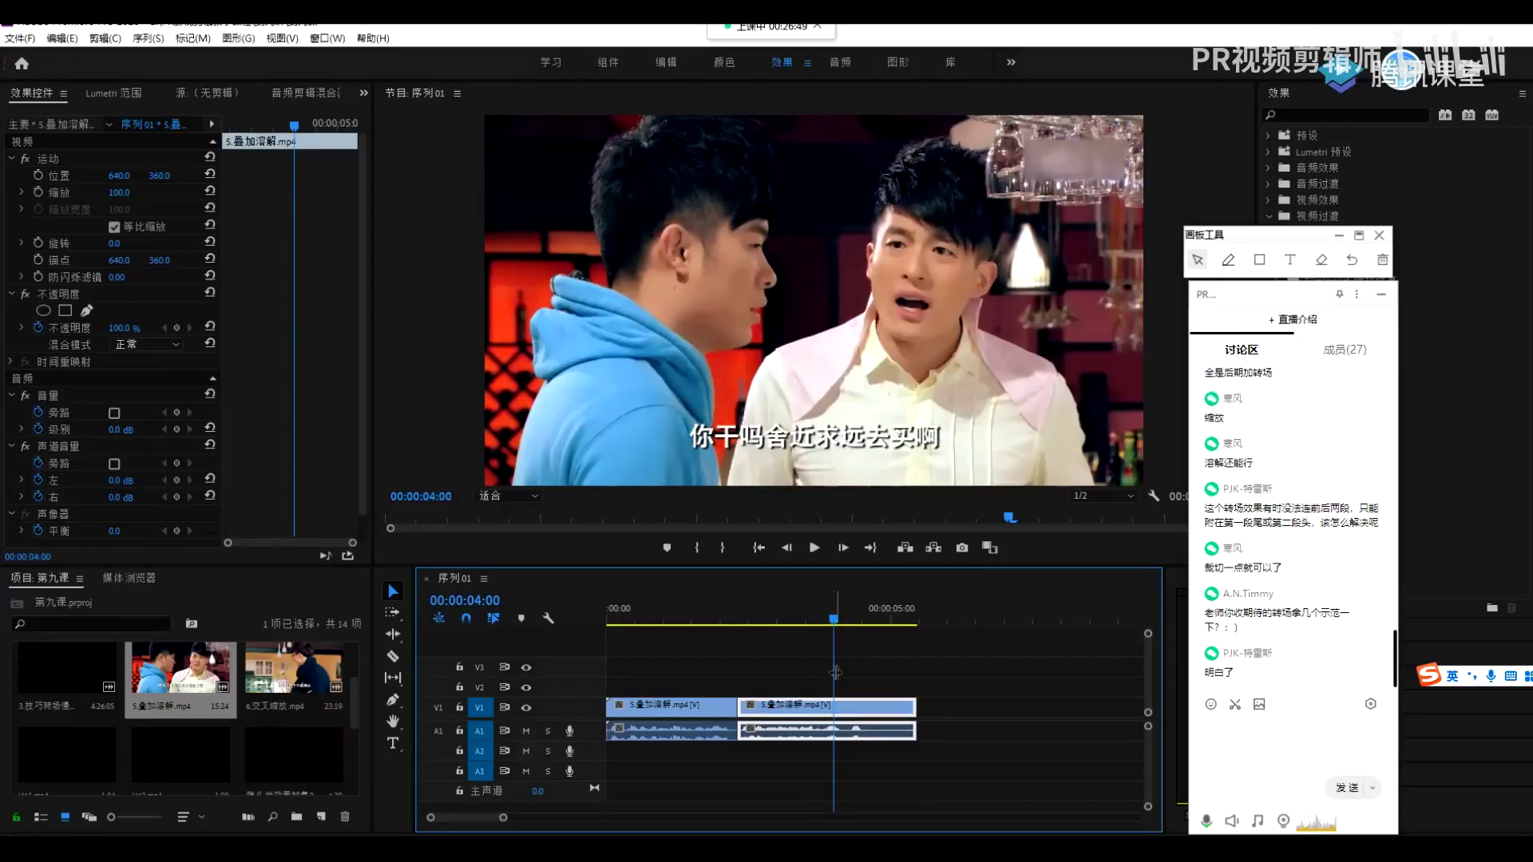
{"action": "key", "text": "ctrl+k"}
Move the last two segments to the sequence start in place of the first segment, and set the playhead to 00:00:01:15
{"action": "left_click", "coordinate": [699, 708]}
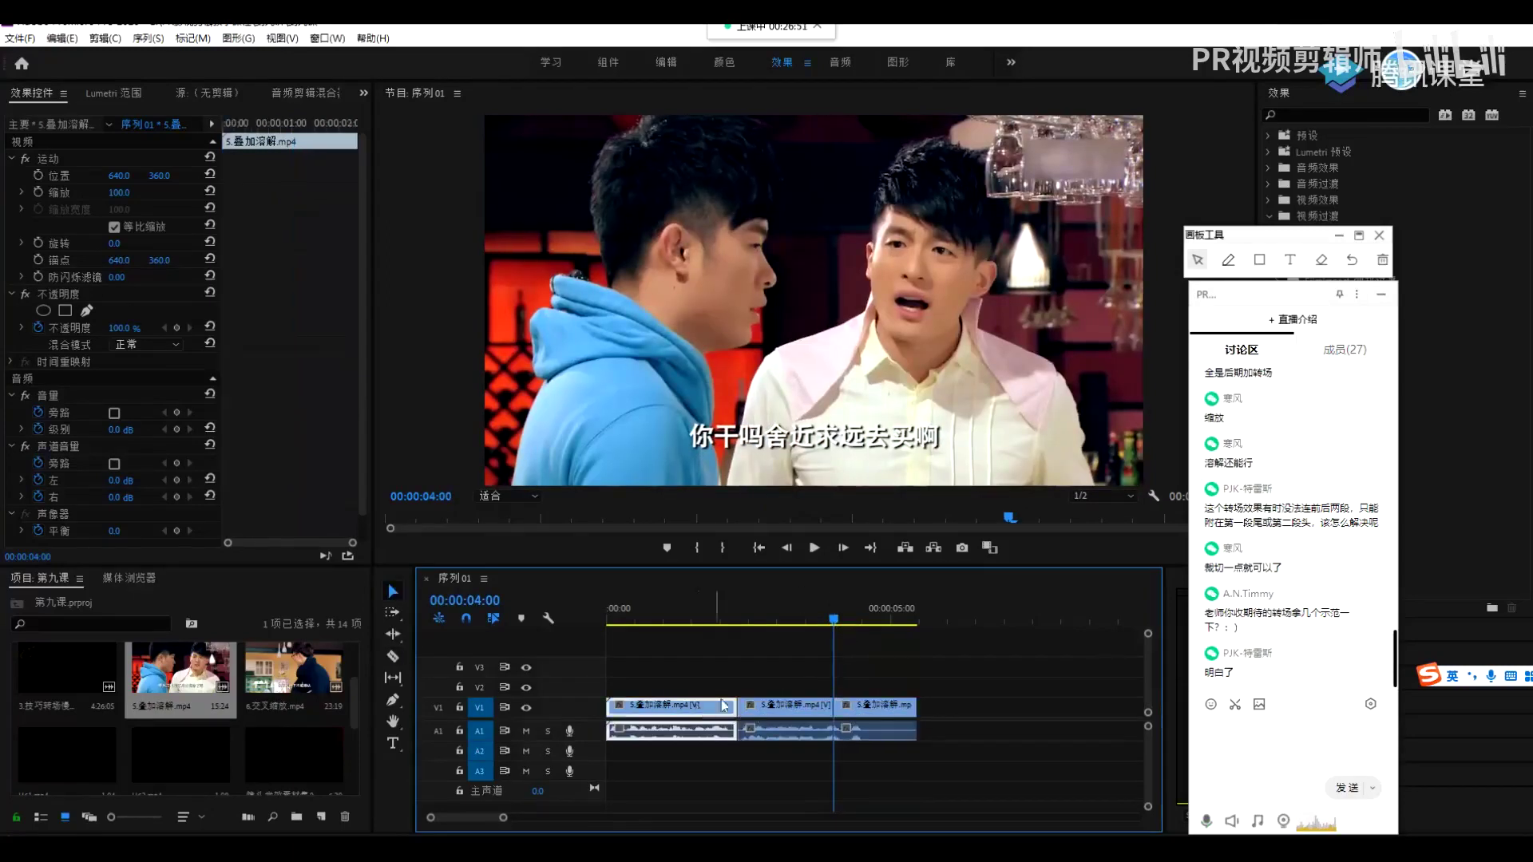
{"action": "left_click", "coordinate": [870, 708], "text": "shift"}
{"action": "left_click_drag", "start_coordinate": [862, 715], "coordinate": [653, 704]}
{"action": "mouse_move", "coordinate": [678, 621]}
{"action": "left_mouse_down"}
{"action": "mouse_move", "coordinate": [714, 620]}
{"action": "mouse_move", "coordinate": [697, 620]}
{"action": "left_mouse_up"}
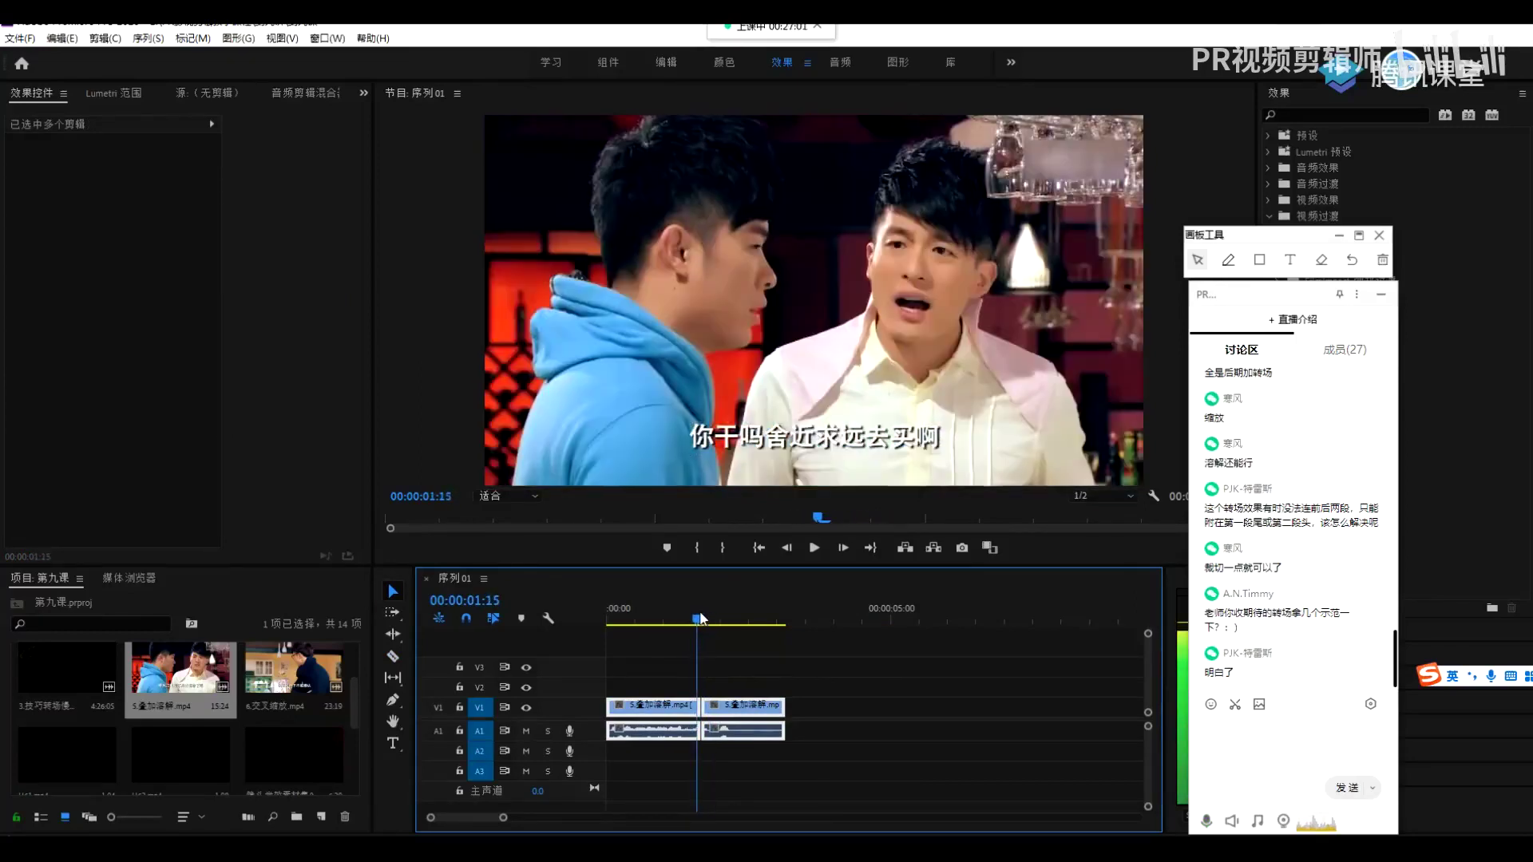
Try 镜头光效素材集8.mov on V2 above the cut, preview it up to 00:00:03:15, and delete it
{"action": "left_click_drag", "start_coordinate": [356, 711], "coordinate": [352, 723]}
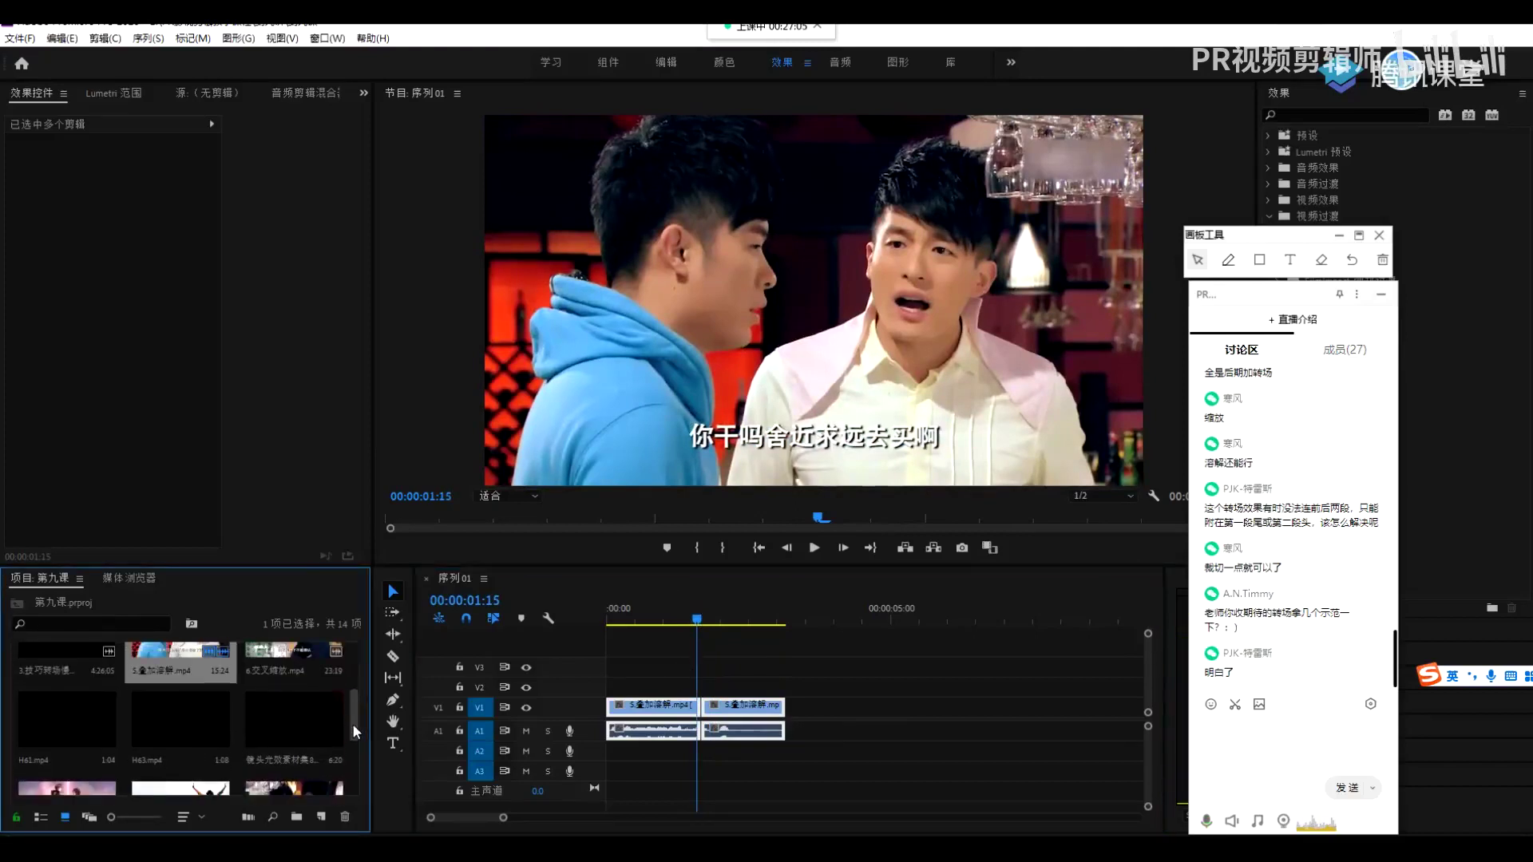
{"action": "left_click", "coordinate": [298, 726]}
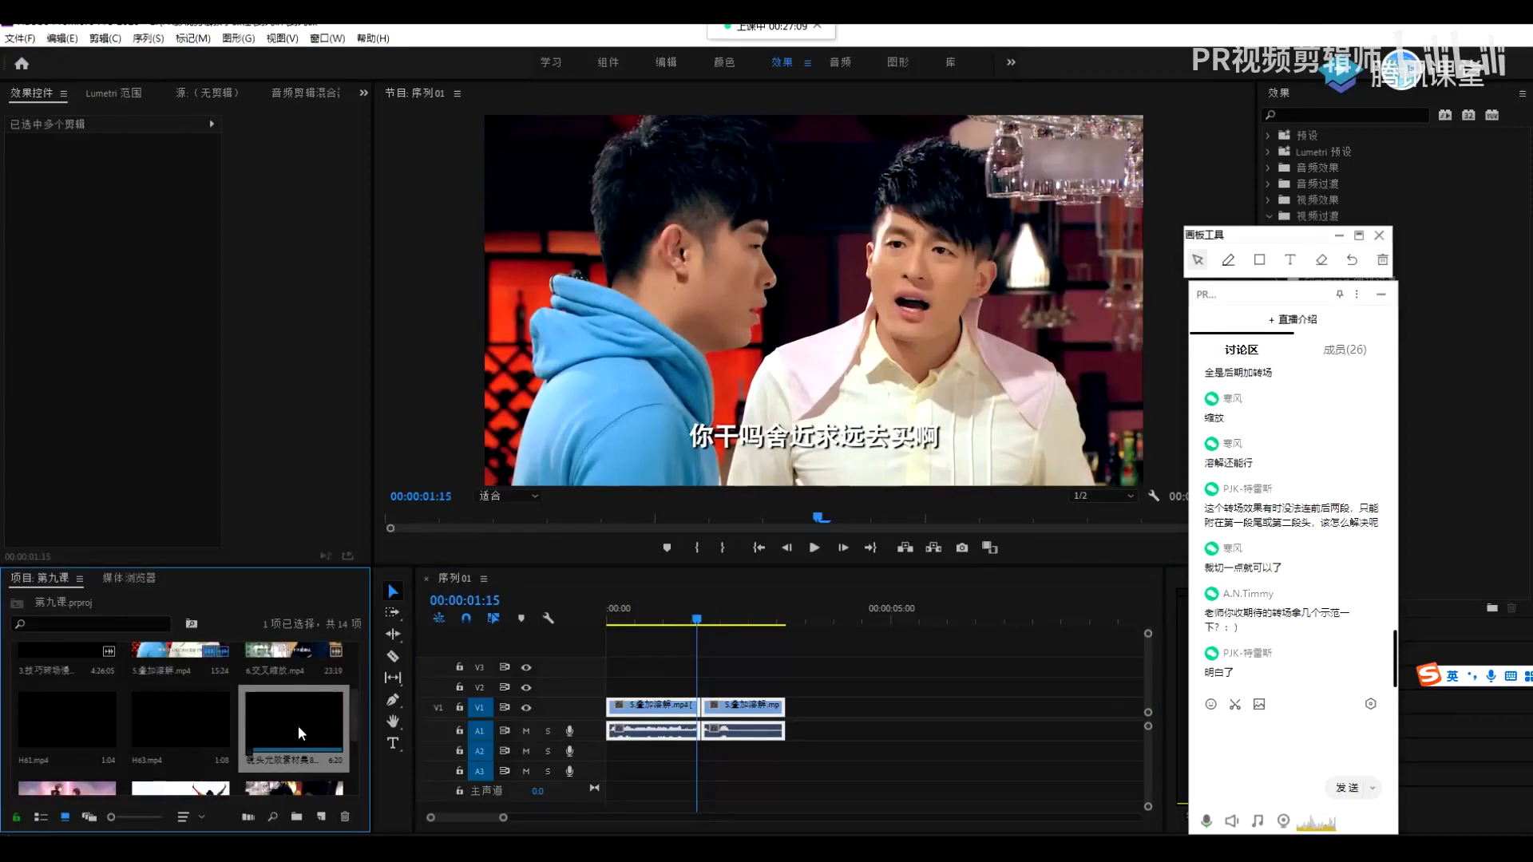
{"action": "left_click_drag", "start_coordinate": [299, 723], "coordinate": [663, 700]}
{"action": "left_click_drag", "start_coordinate": [725, 622], "coordinate": [811, 621]}
{"action": "left_click", "coordinate": [829, 691]}
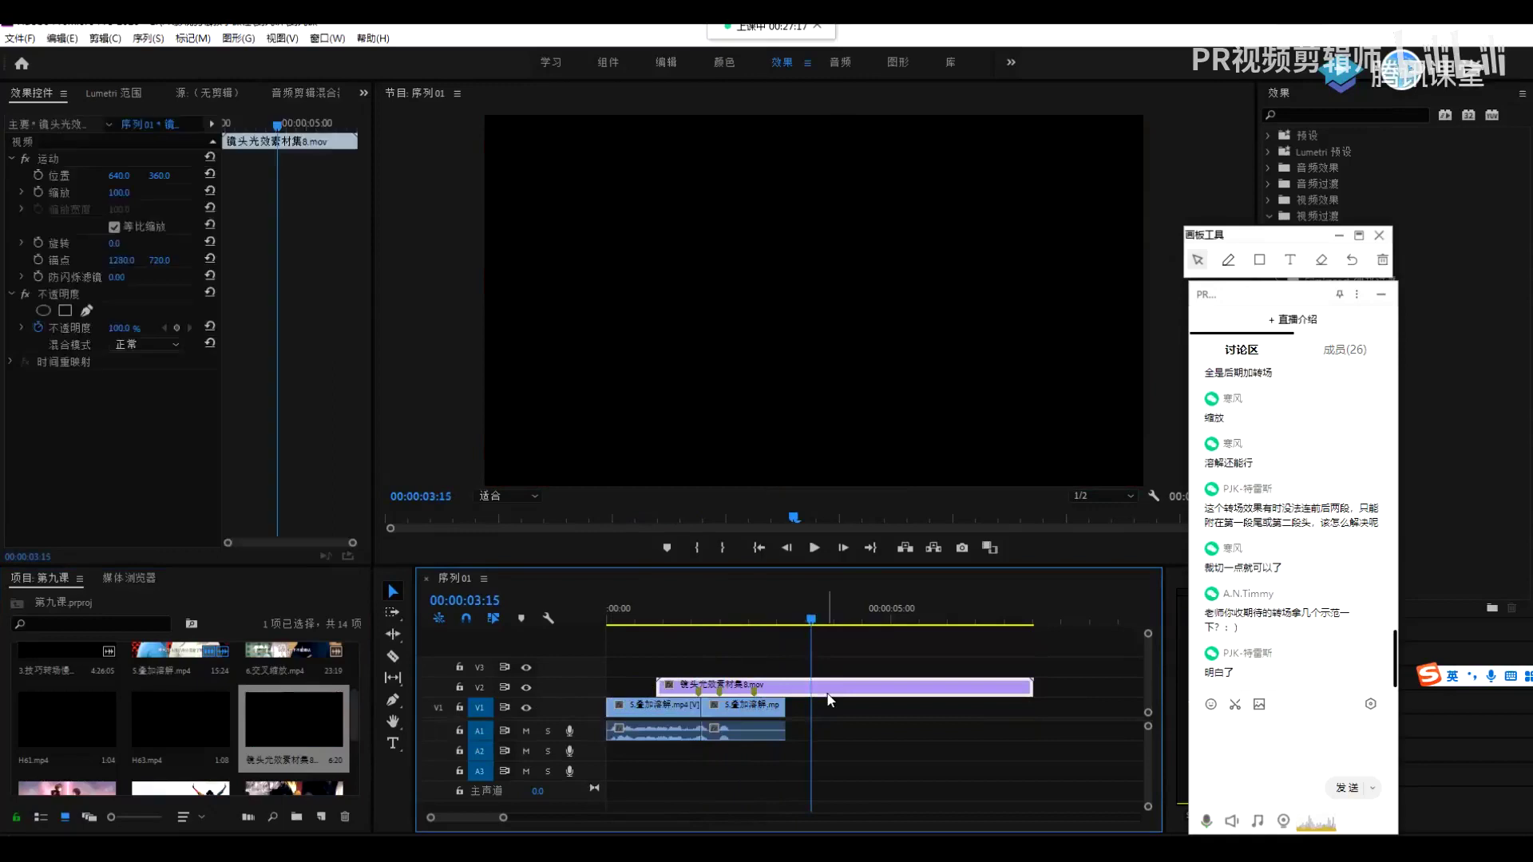
{"action": "key", "text": "Delete"}
Try H63.mp4 on V2 after the two segments, preview it at 00:00:04:14, and delete it
{"action": "left_click_drag", "start_coordinate": [196, 731], "coordinate": [858, 688]}
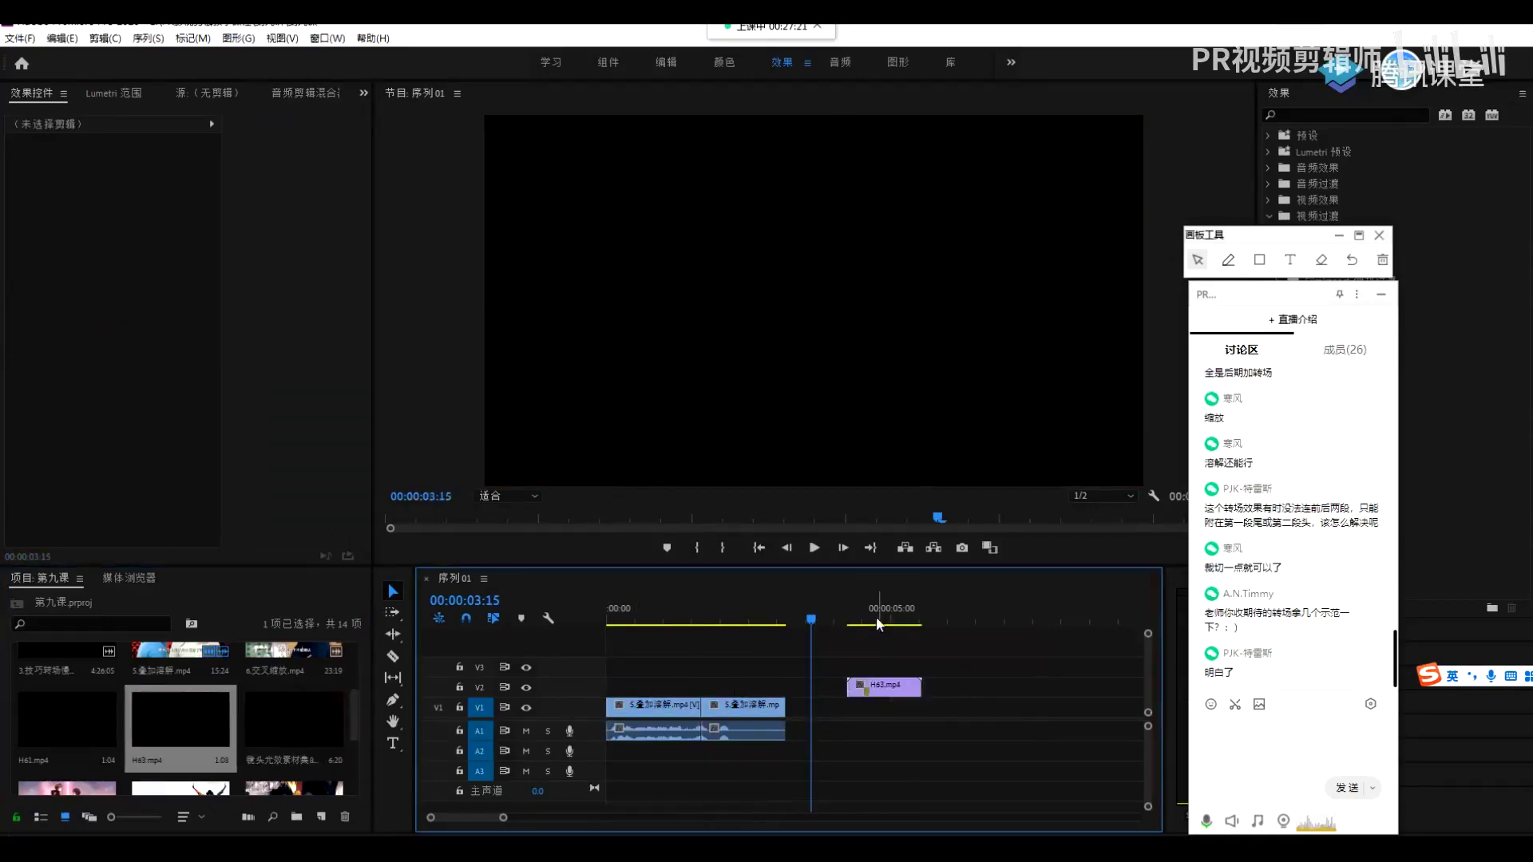
{"action": "left_click", "coordinate": [870, 619]}
{"action": "mouse_move", "coordinate": [873, 621]}
{"action": "left_mouse_down"}
{"action": "mouse_move", "coordinate": [891, 620]}
{"action": "mouse_move", "coordinate": [870, 615]}
{"action": "left_mouse_up"}
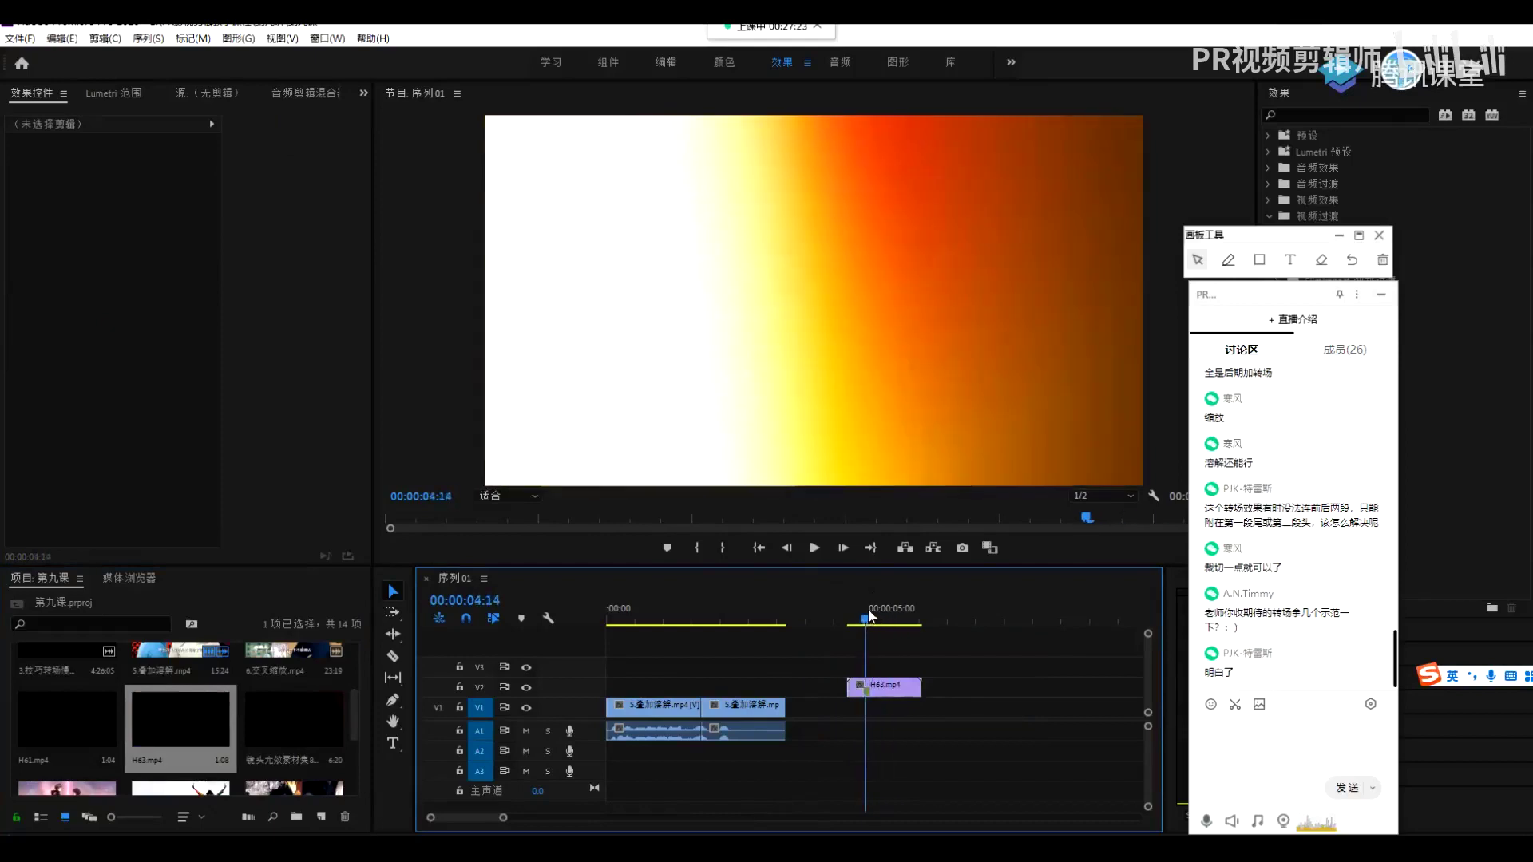
{"action": "left_click", "coordinate": [882, 685]}
{"action": "key", "text": "Delete"}
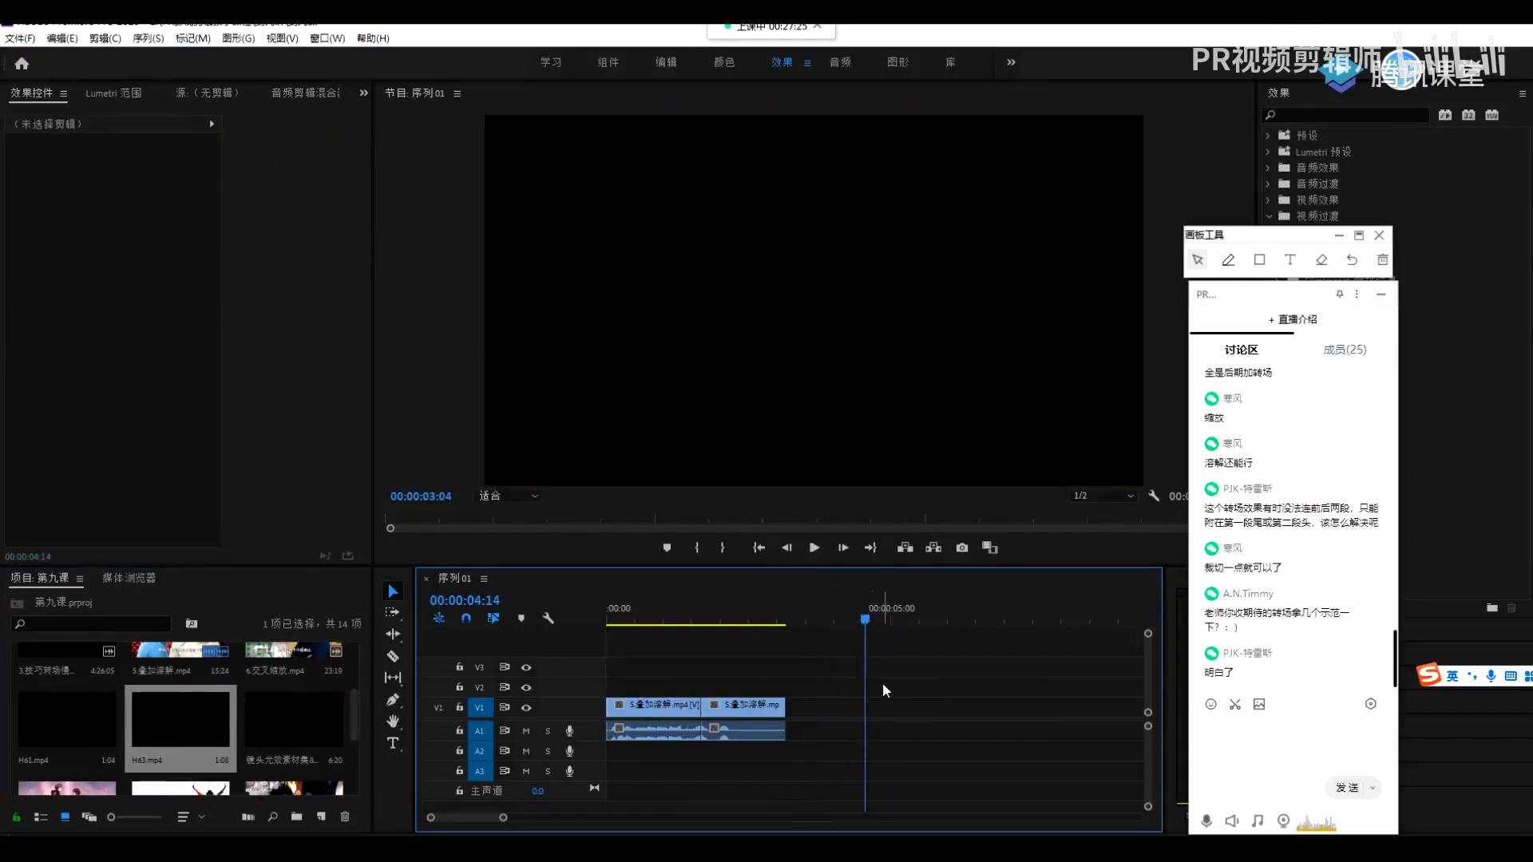
Place H61.mp4 on V2 centred over the cut between the two segments, with the playhead at 00:00:01:17
{"action": "left_click_drag", "start_coordinate": [66, 719], "coordinate": [864, 618]}
{"action": "left_click", "coordinate": [835, 619]}
{"action": "left_click_drag", "start_coordinate": [878, 671], "coordinate": [718, 688]}
{"action": "left_click_drag", "start_coordinate": [707, 616], "coordinate": [704, 594]}
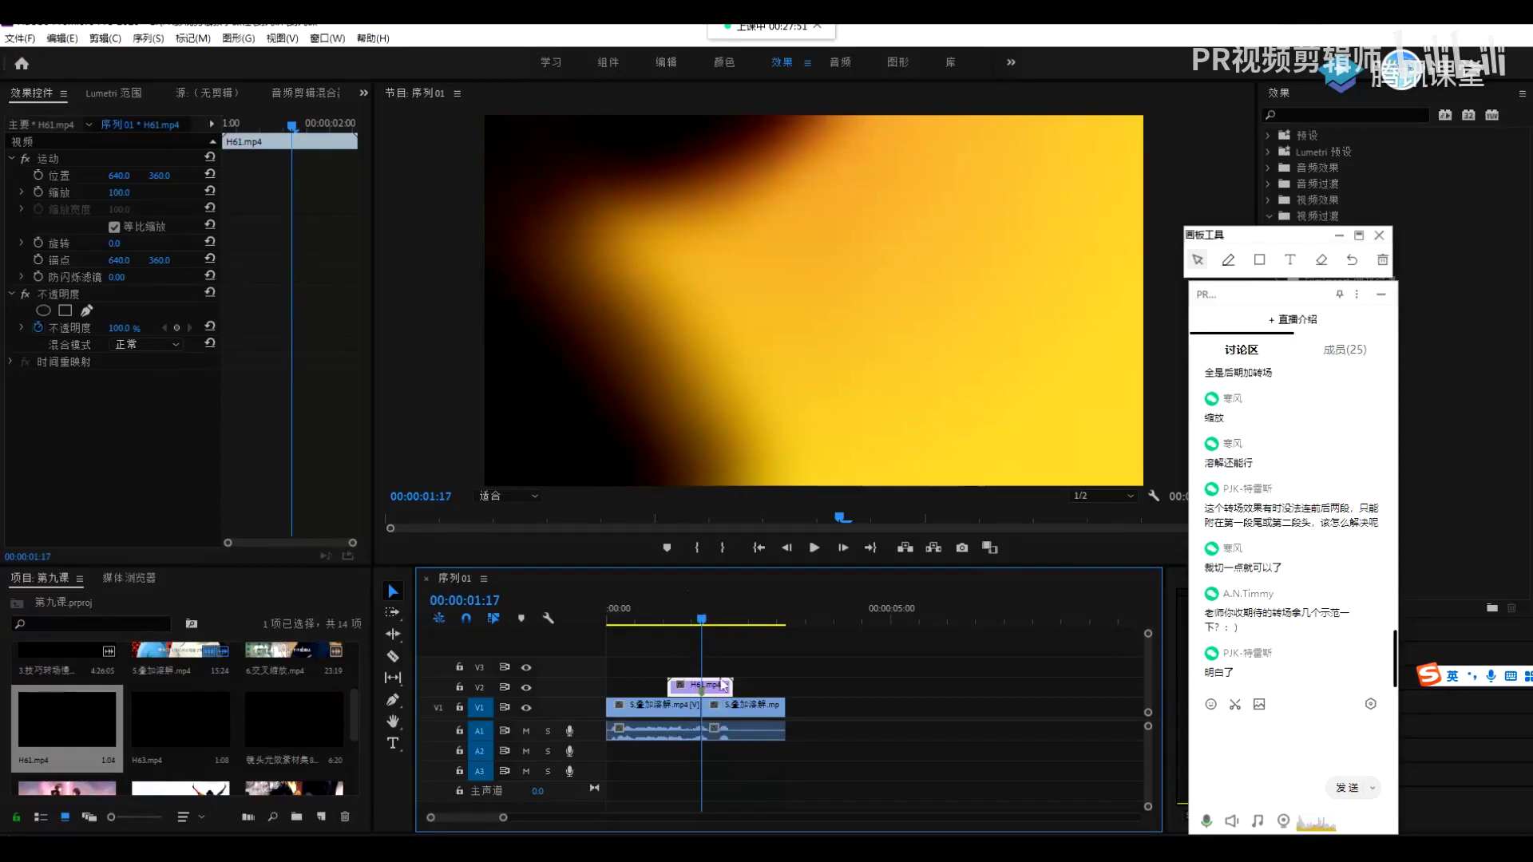
{"action": "key", "text": "="}
{"action": "key", "text": "="}
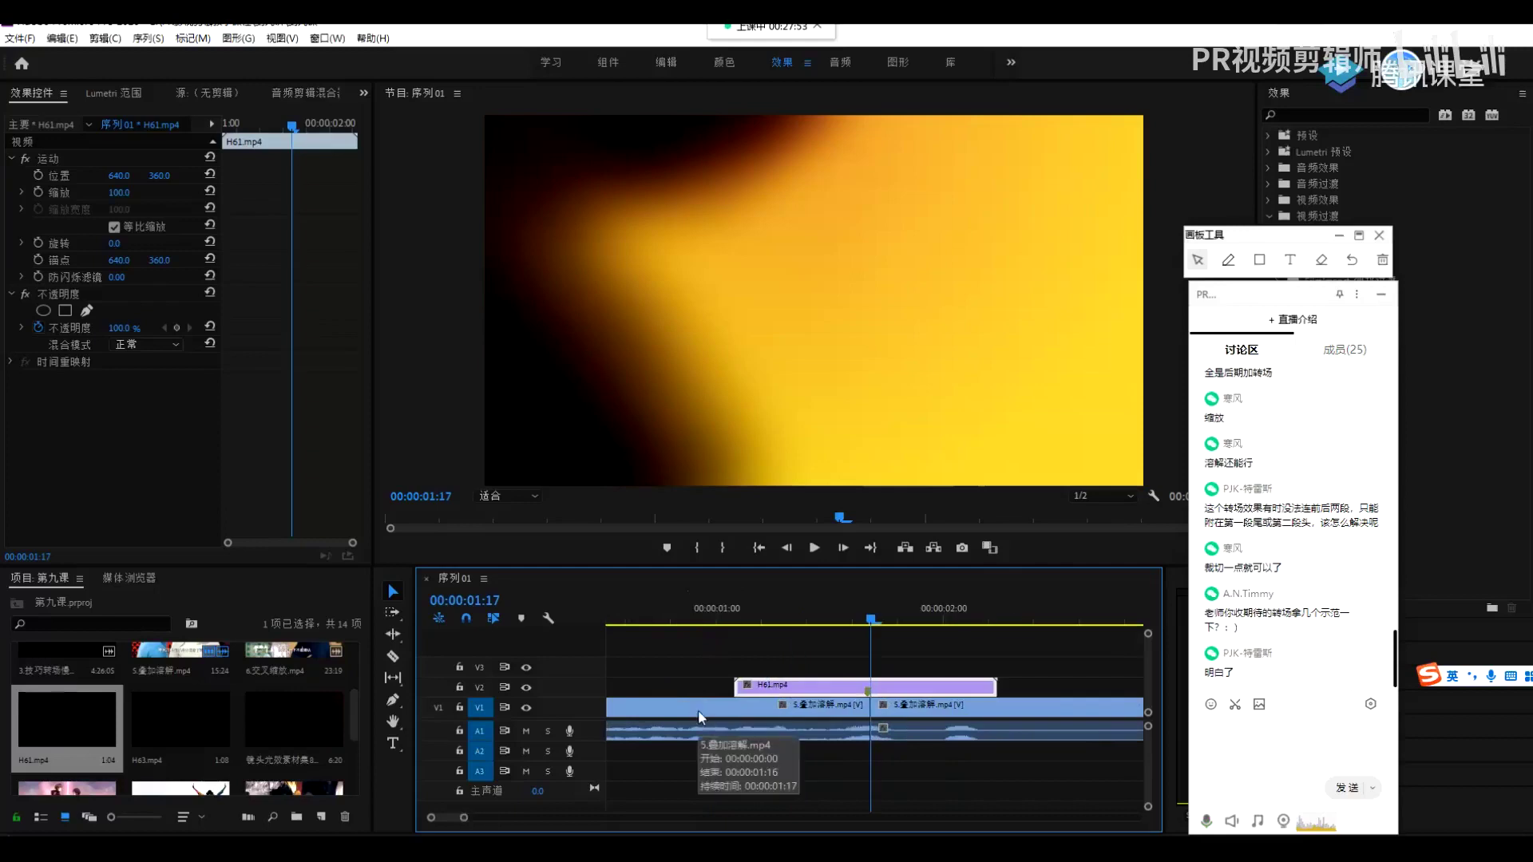
{"action": "mouse_move", "coordinate": [869, 621]}
{"action": "left_mouse_down"}
{"action": "mouse_move", "coordinate": [854, 622]}
{"action": "mouse_move", "coordinate": [896, 622]}
{"action": "mouse_move", "coordinate": [830, 623]}
{"action": "mouse_move", "coordinate": [866, 624]}
{"action": "left_mouse_up"}
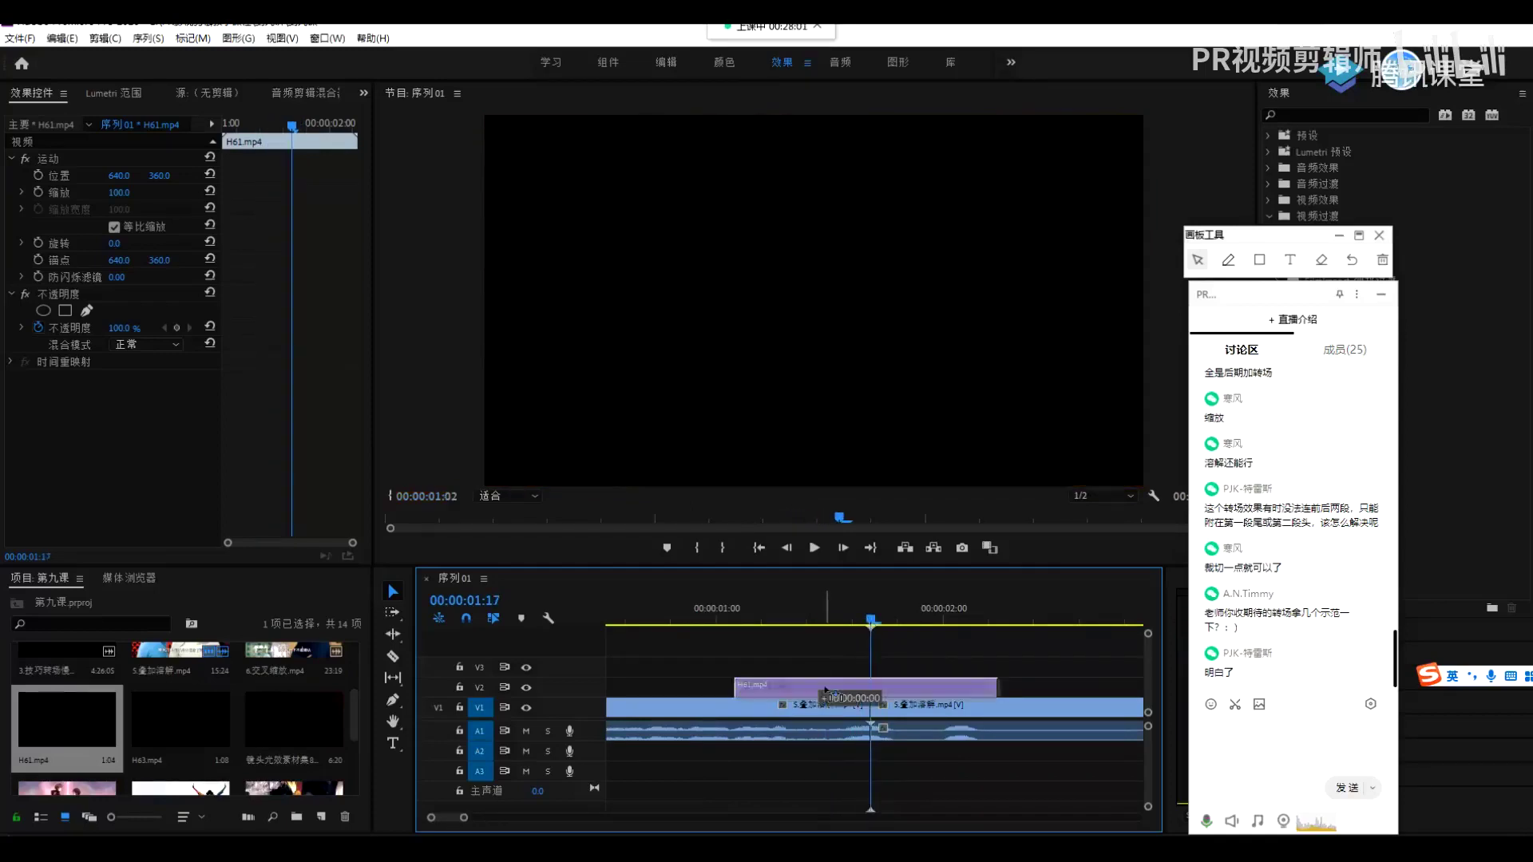
{"action": "left_click_drag", "start_coordinate": [818, 688], "coordinate": [835, 685]}
{"action": "key", "text": "ctrl+z"}
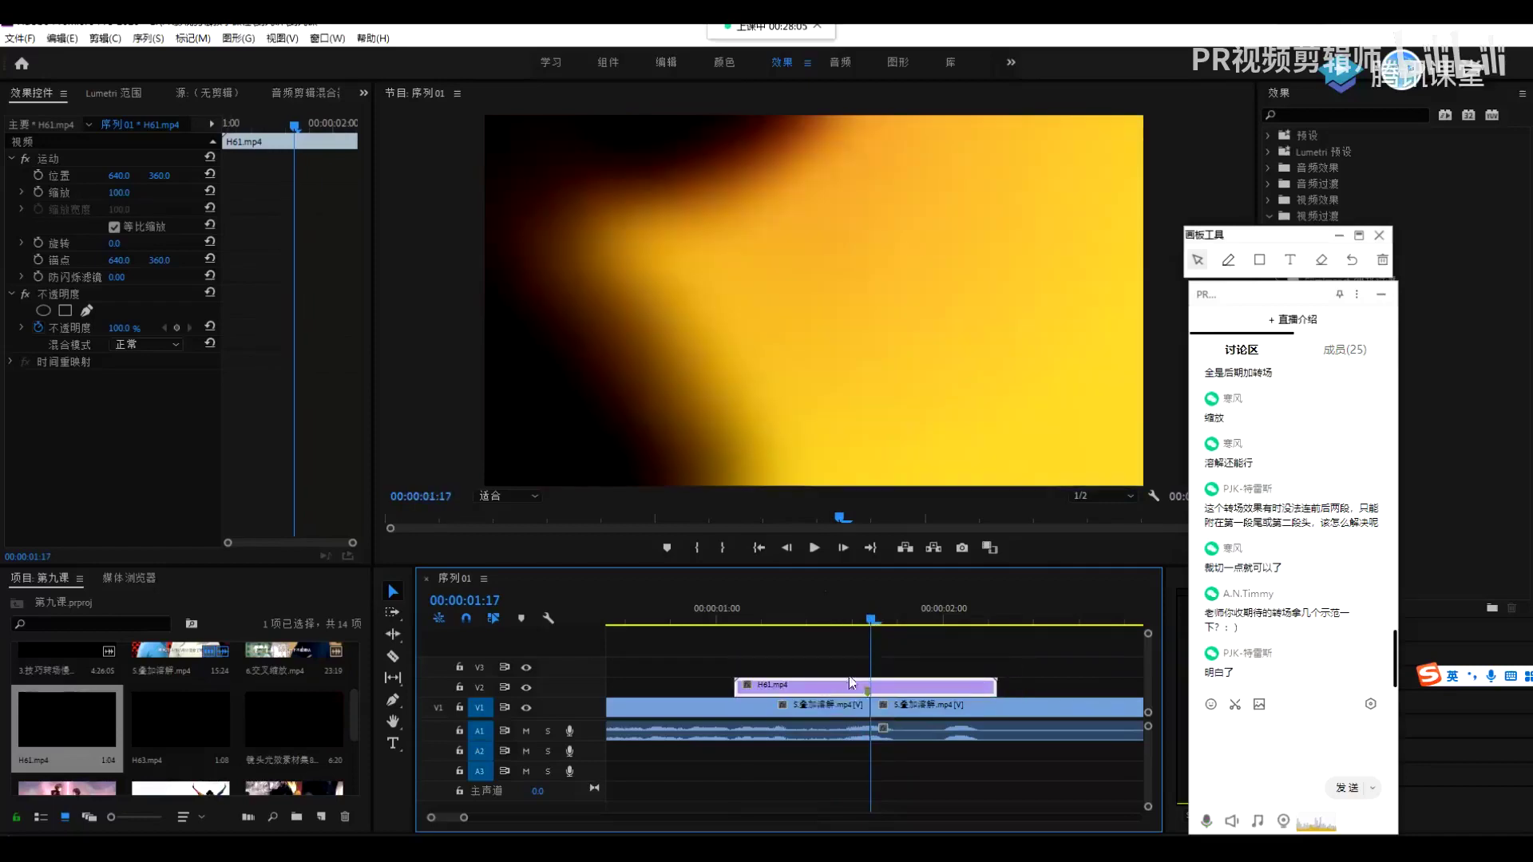
Open the opacity blend mode (混合模式) choices for the H61.mp4 clip on V2
{"action": "left_click", "coordinate": [147, 410]}
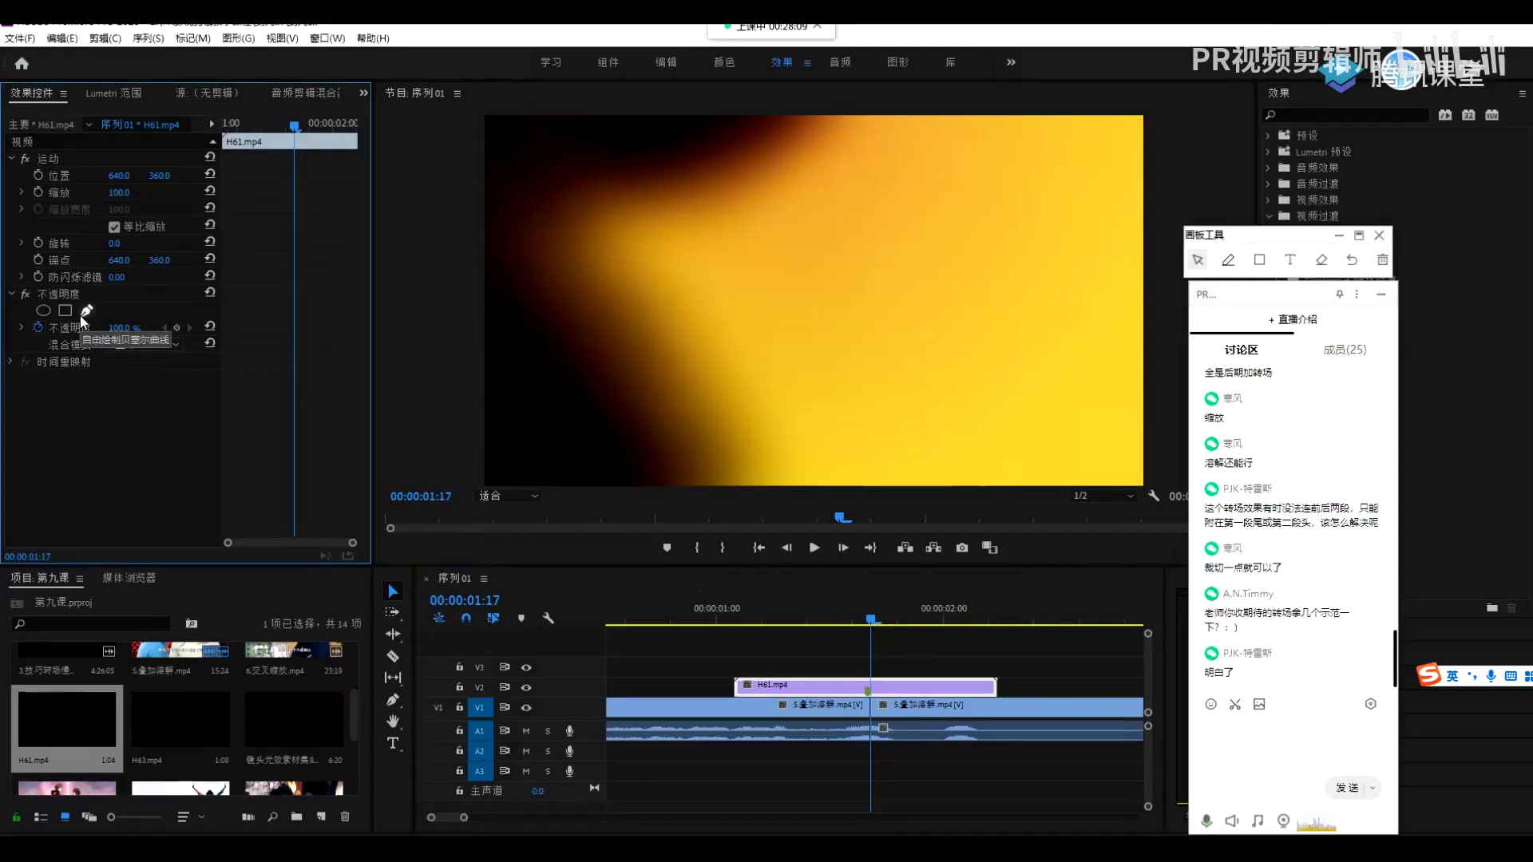
{"action": "left_click", "coordinate": [666, 655]}
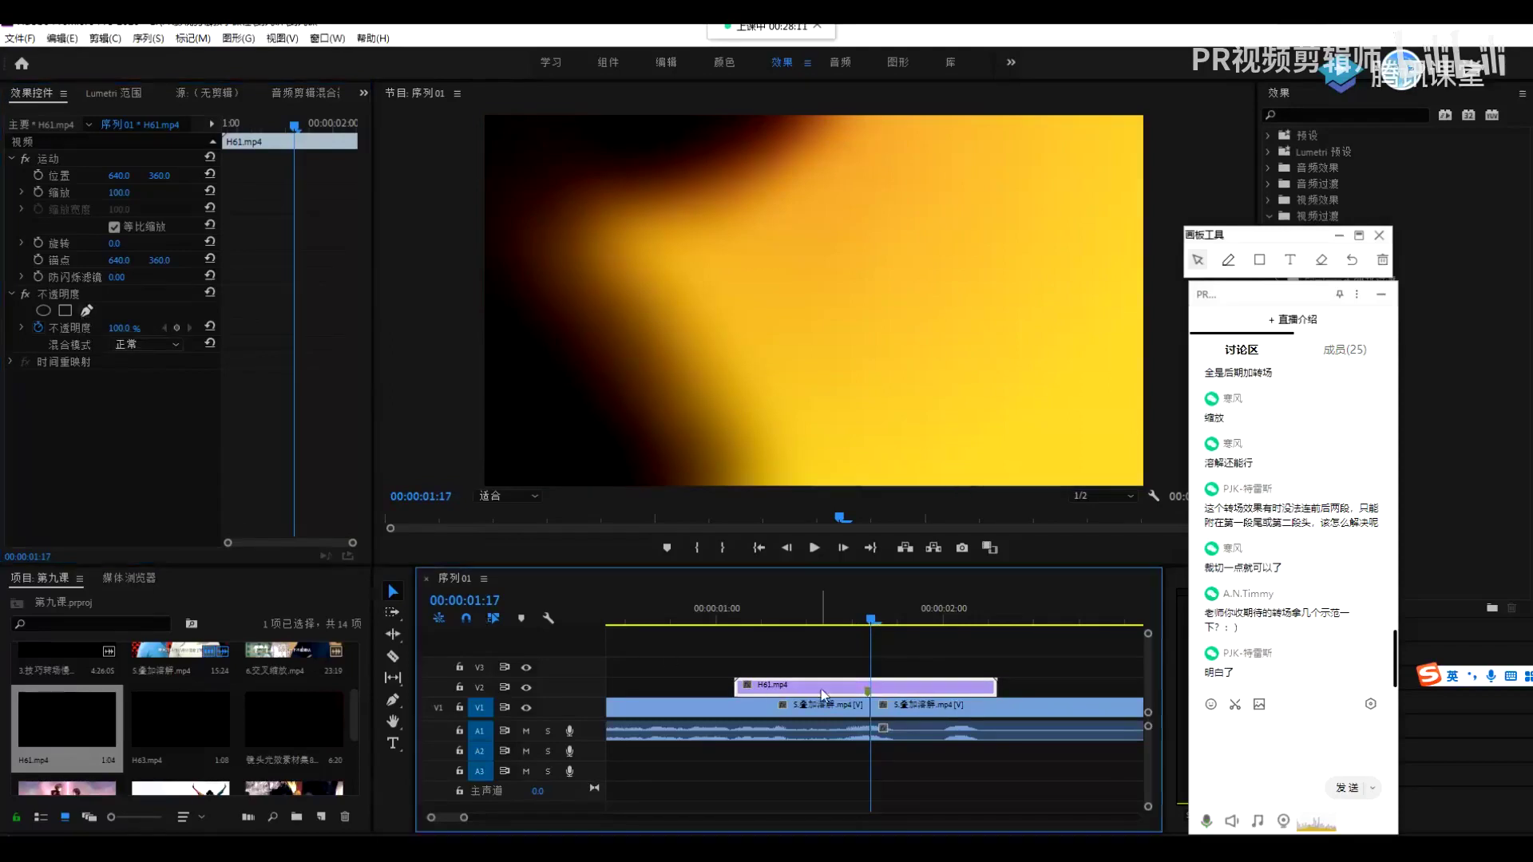
{"action": "left_click", "coordinate": [126, 345]}
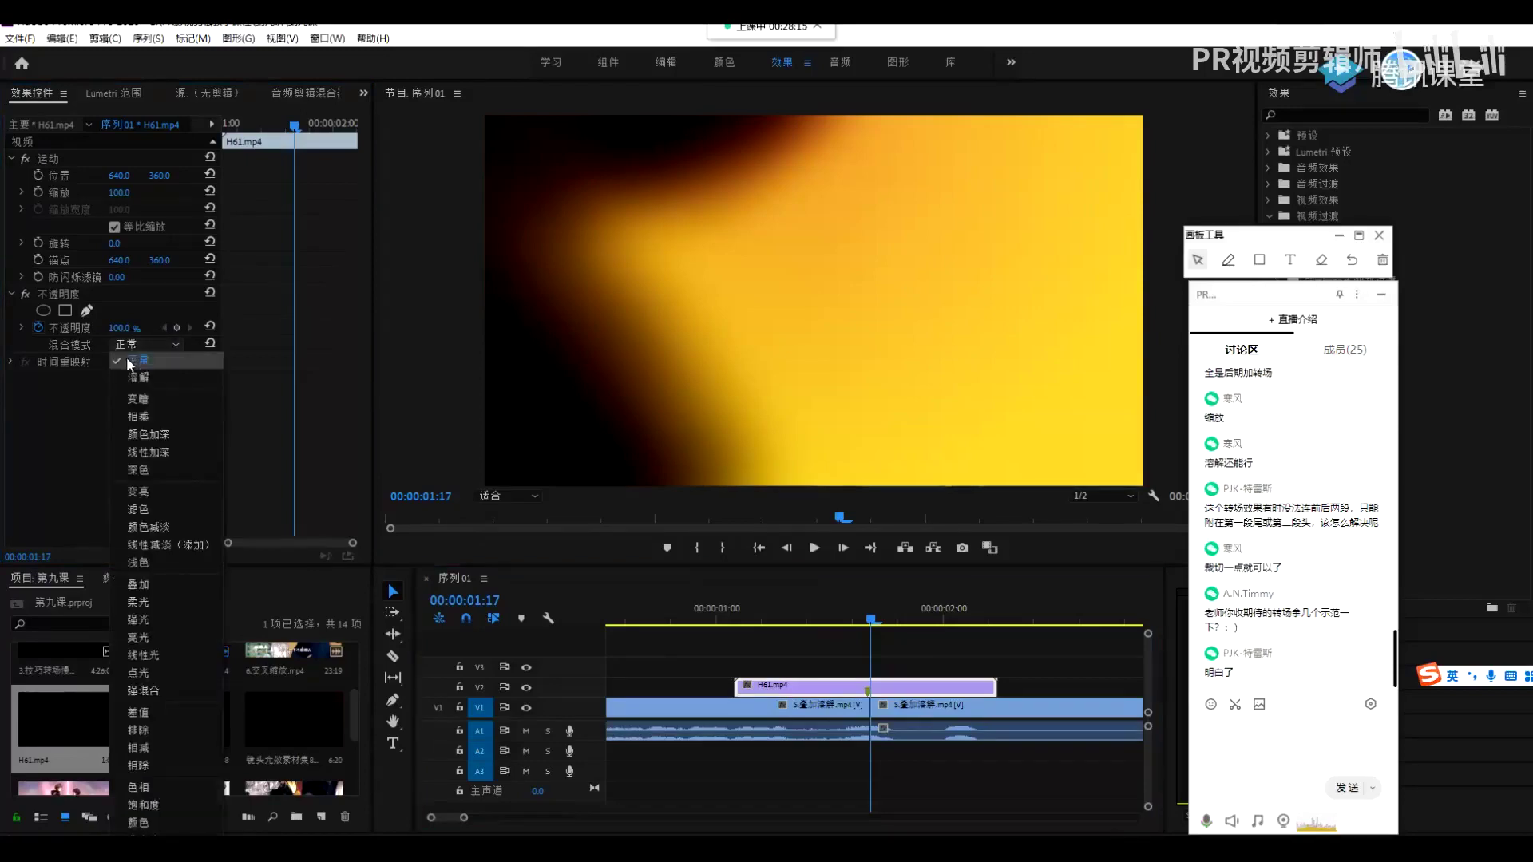